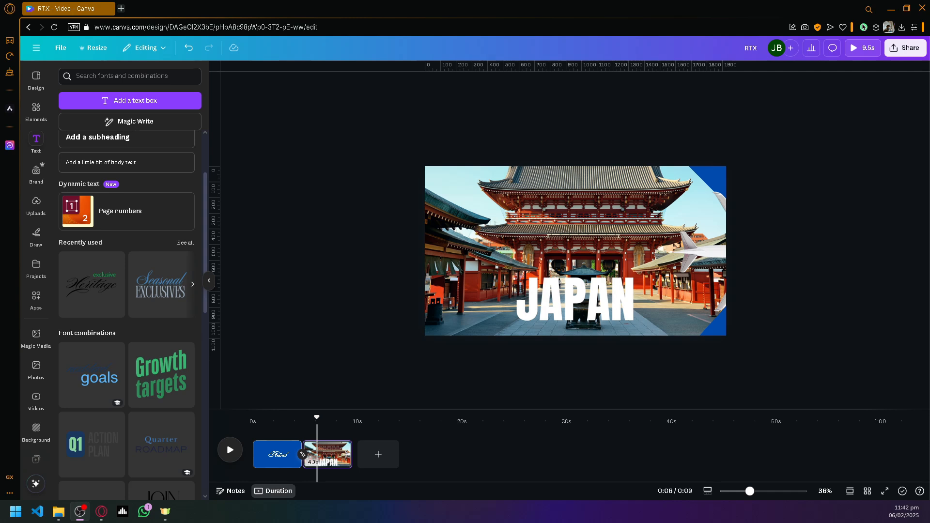
Preview the transition from the Travel page to the Japan page and delete both pages.
click(289, 431)
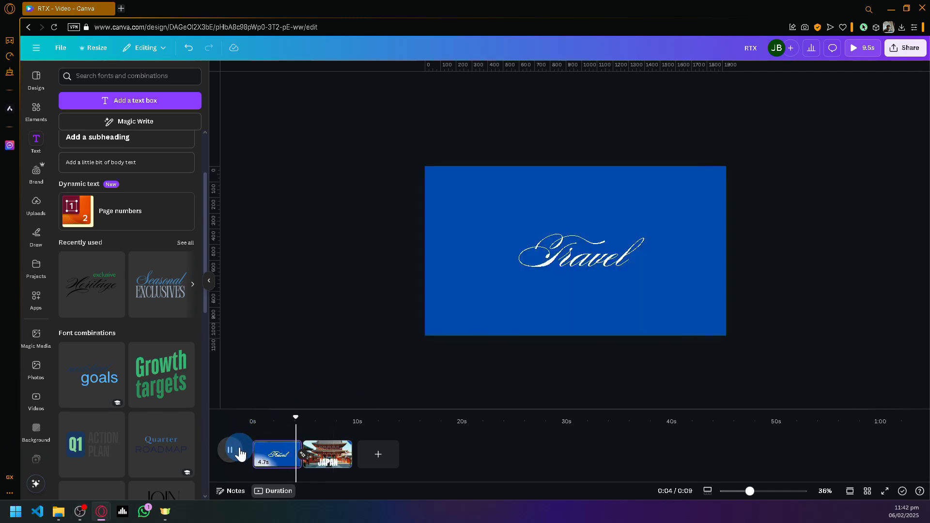
click(721, 240)
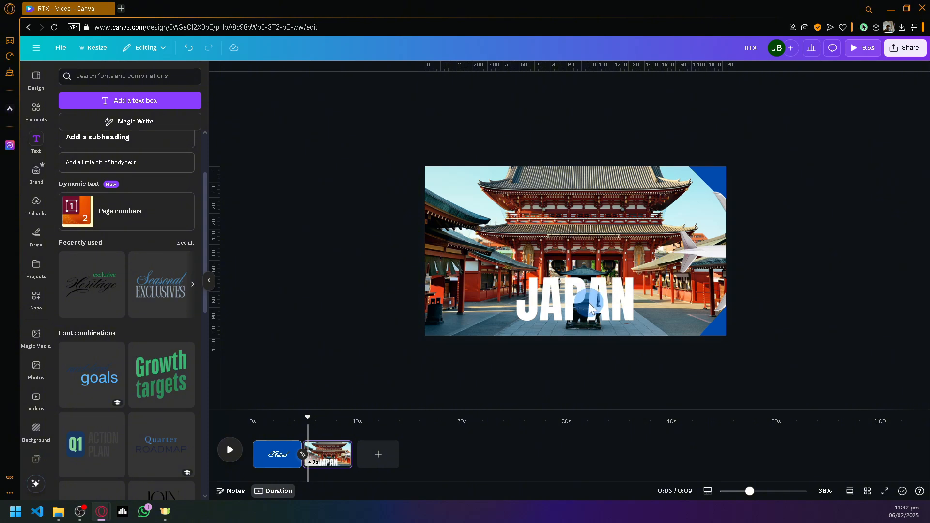
click(322, 465)
key(Delete)
click(289, 457)
key(Delete)
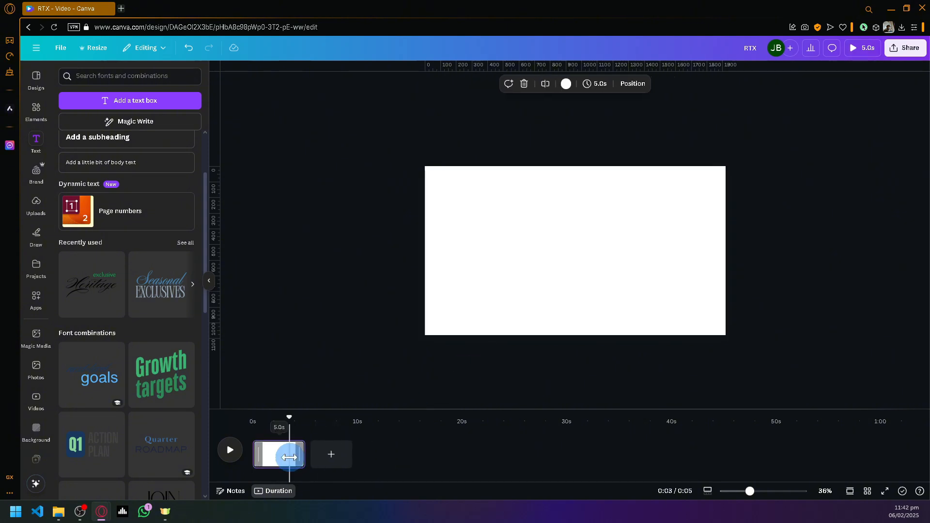
scroll(386, 255, up, 1)
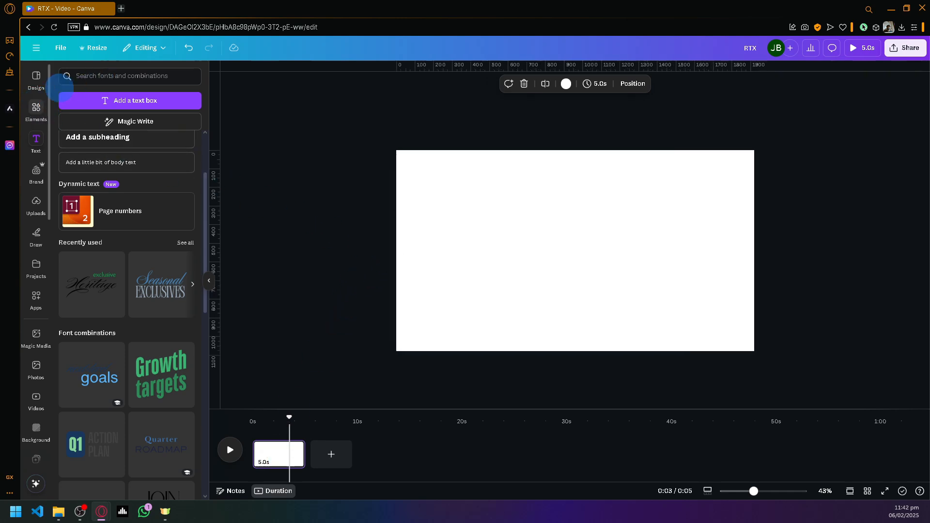
Search the elements library for "Sweden" and restrict the results to photos.
click(36, 108)
click(72, 77)
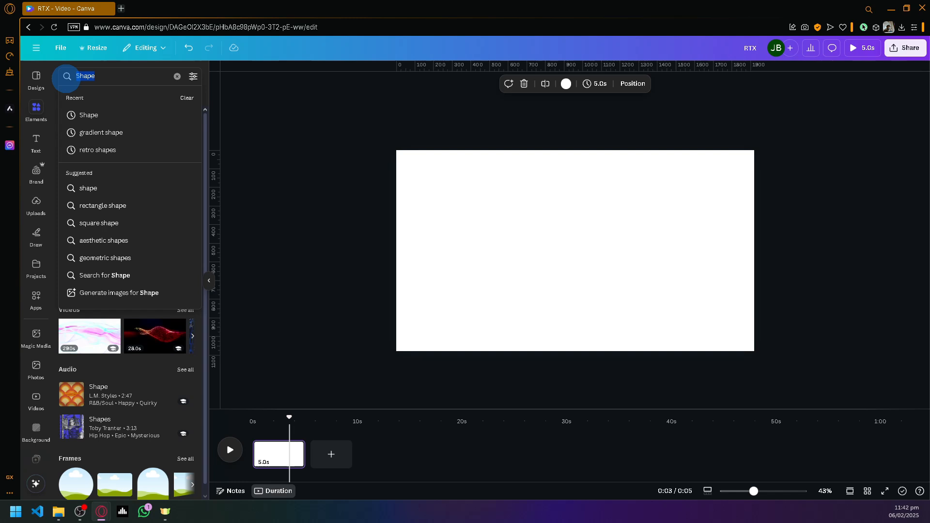
text(Sweden)
key(Return)
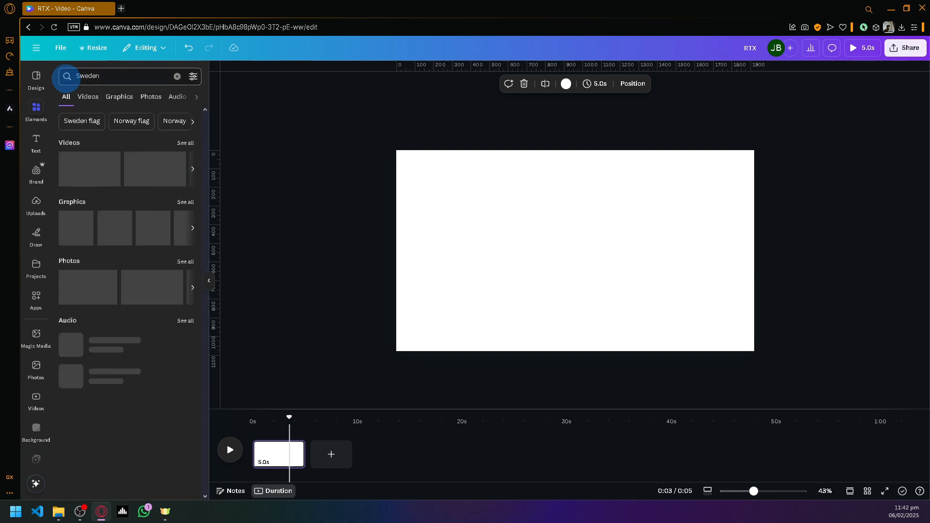
click(125, 97)
click(150, 98)
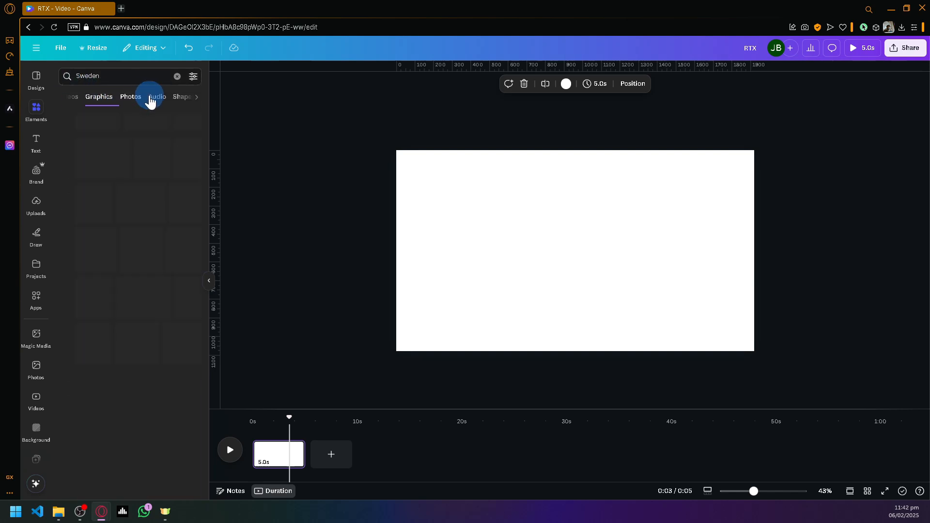
Place the photo of the brick clock tower by the water on the page and enlarge it to cover the whole canvas.
drag(134, 198, 473, 248)
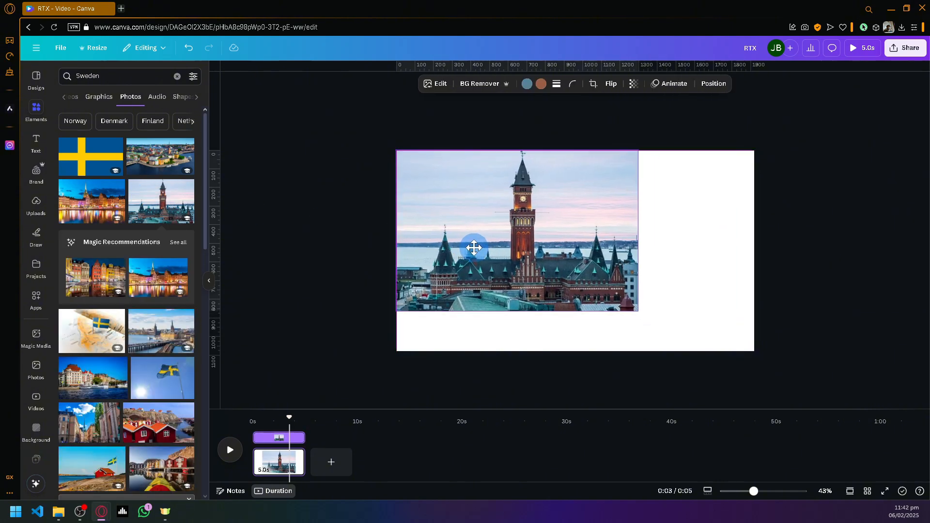
drag(639, 311, 778, 368)
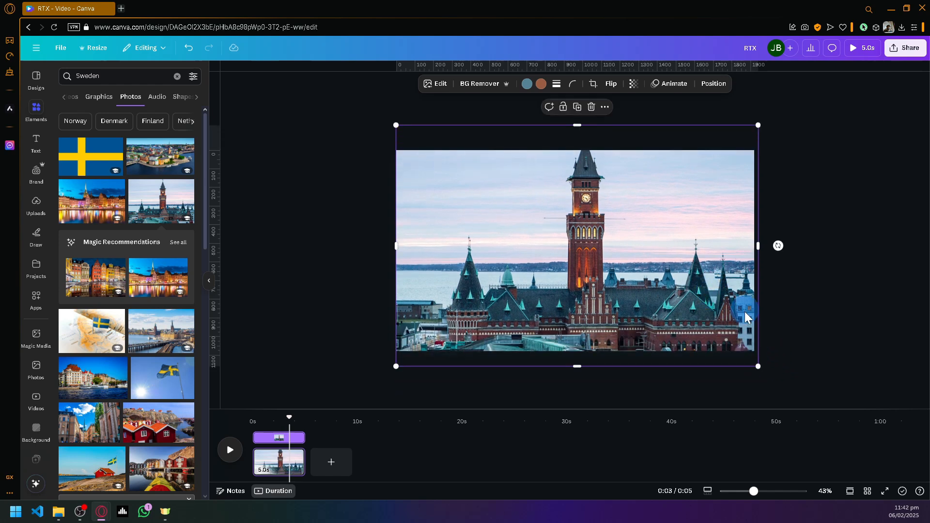
click(812, 324)
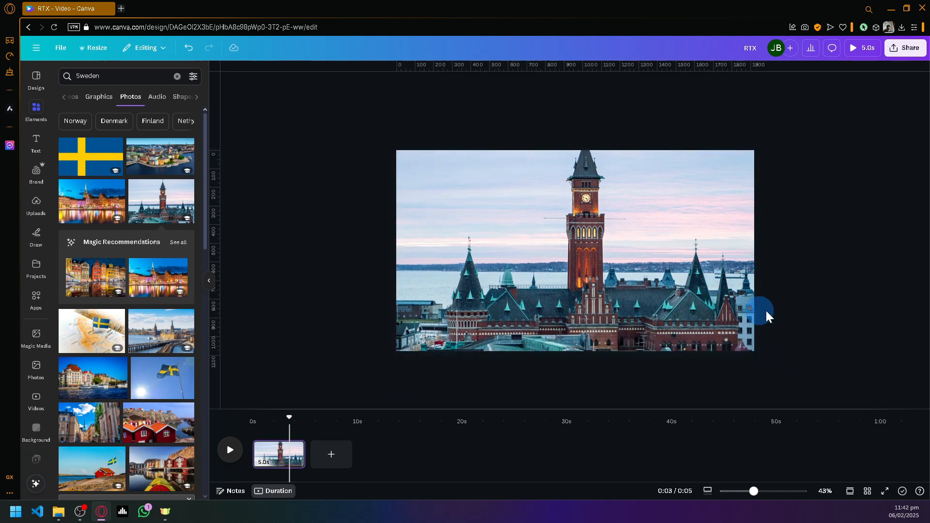
Search the photos for "airplane" and find the white plane seen from above.
click(117, 76)
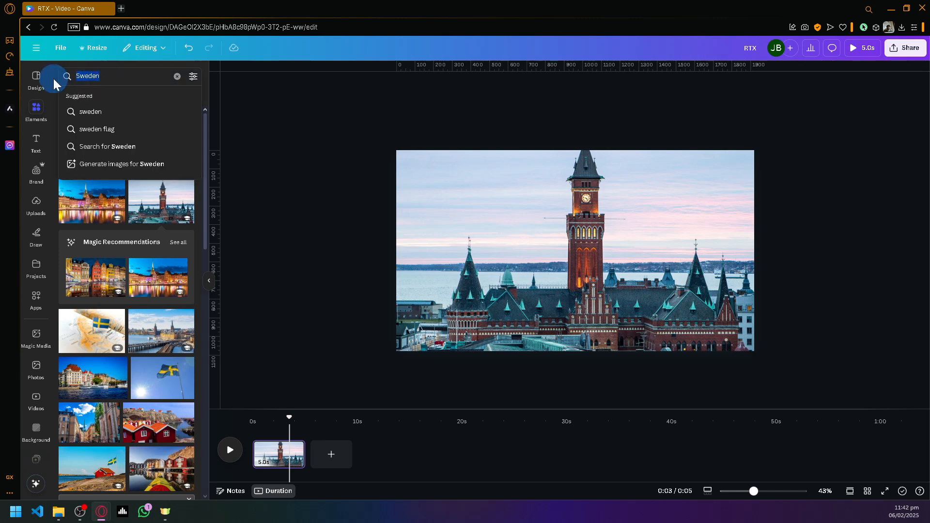
text(a)
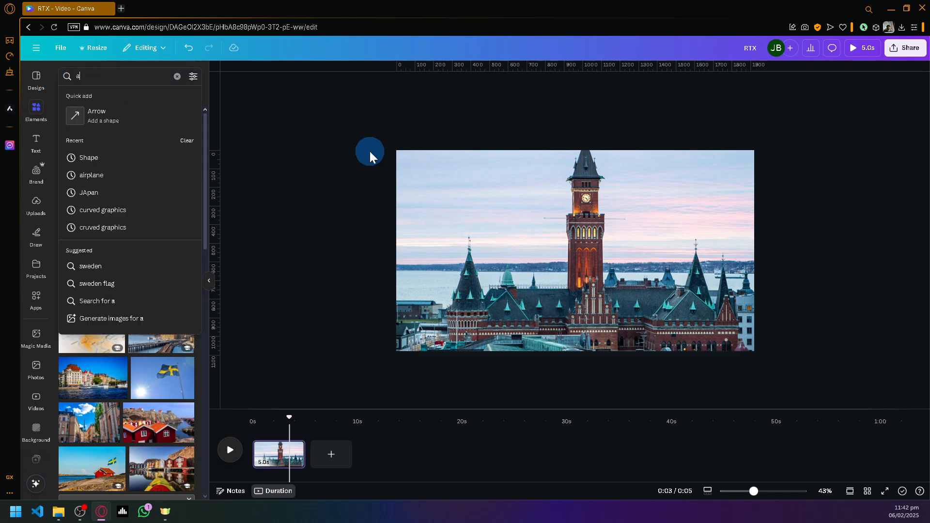
text(irplai)
key(BackSpace)
text(ne)
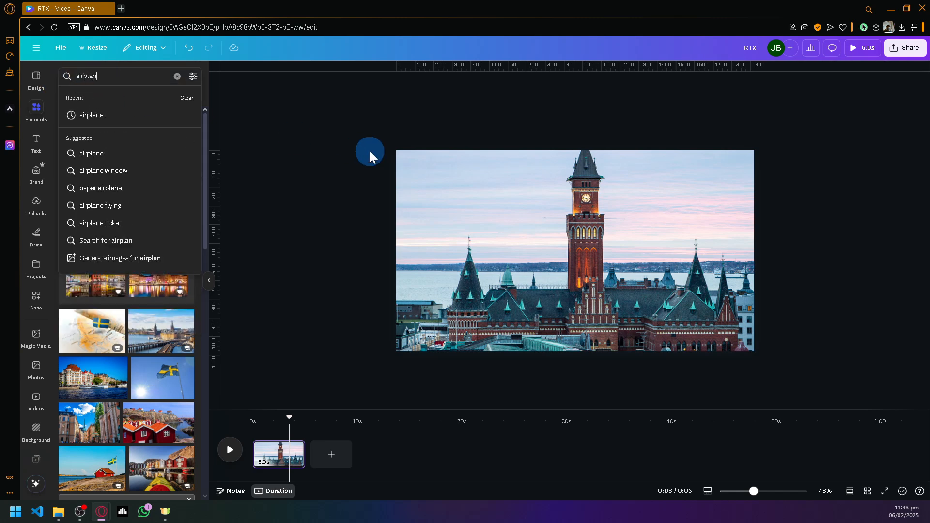
key(Return)
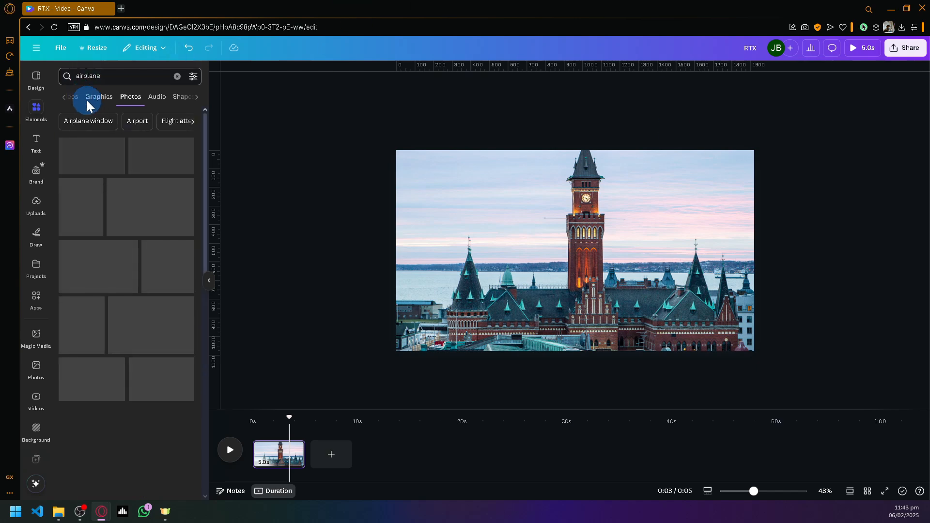
click(99, 98)
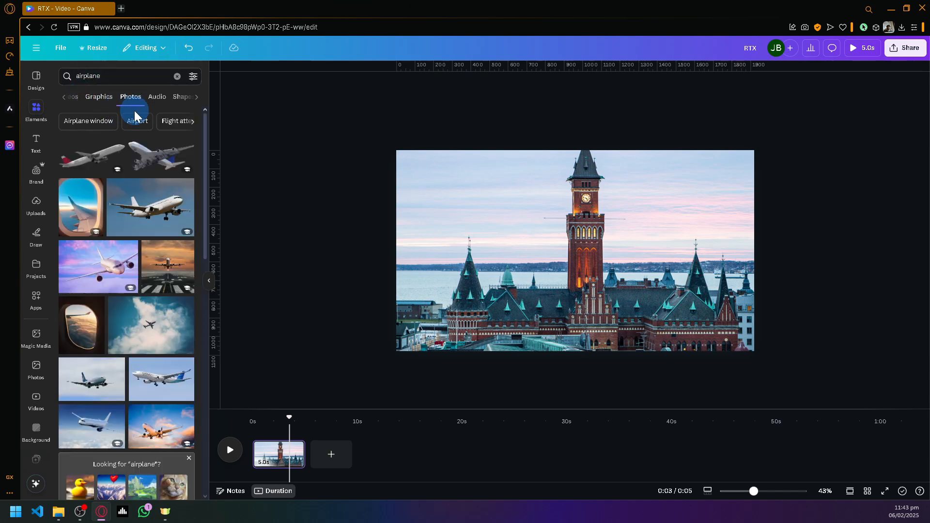
scroll(144, 277, down, 10)
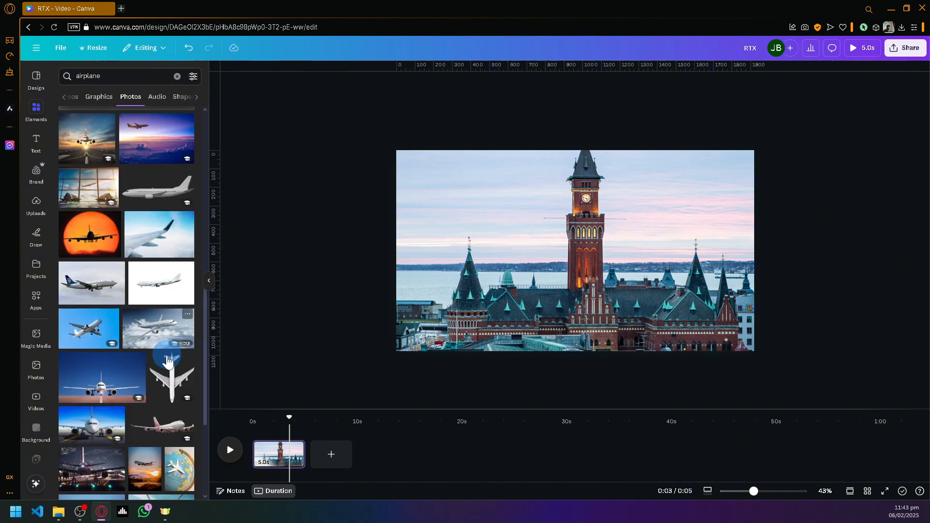
scroll(159, 291, down, 2)
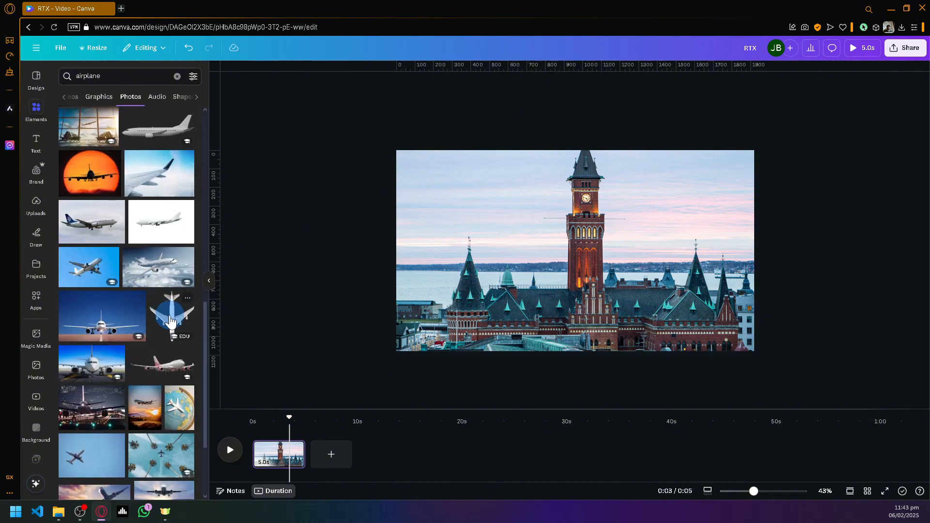
Add the top-view airplane, rotate it so its nose points right, and move it partly off the page's left edge.
click(172, 322)
drag(533, 268, 478, 261)
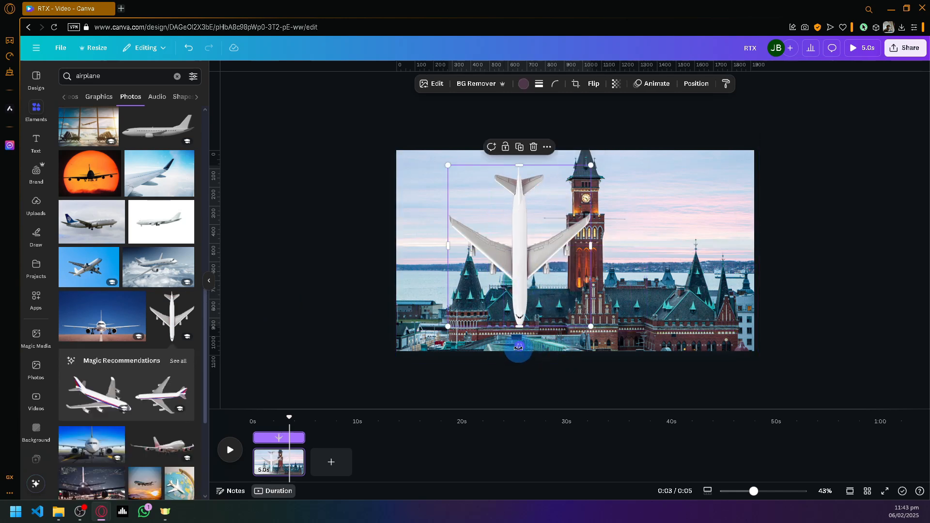
drag(519, 347, 635, 246)
drag(552, 257, 457, 252)
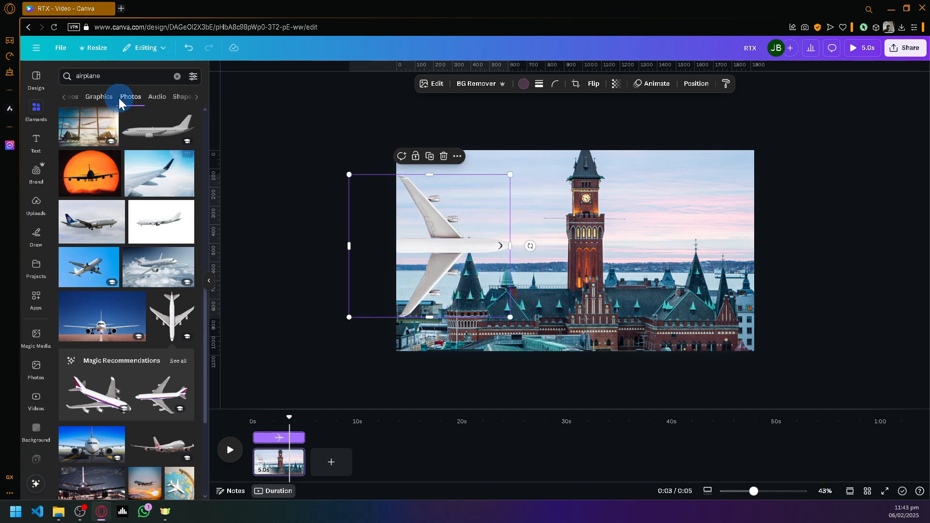
Search all elements for "shape", add the plain square, and enlarge it into a wide rectangle over the page's lower right.
click(87, 76)
text(shape)
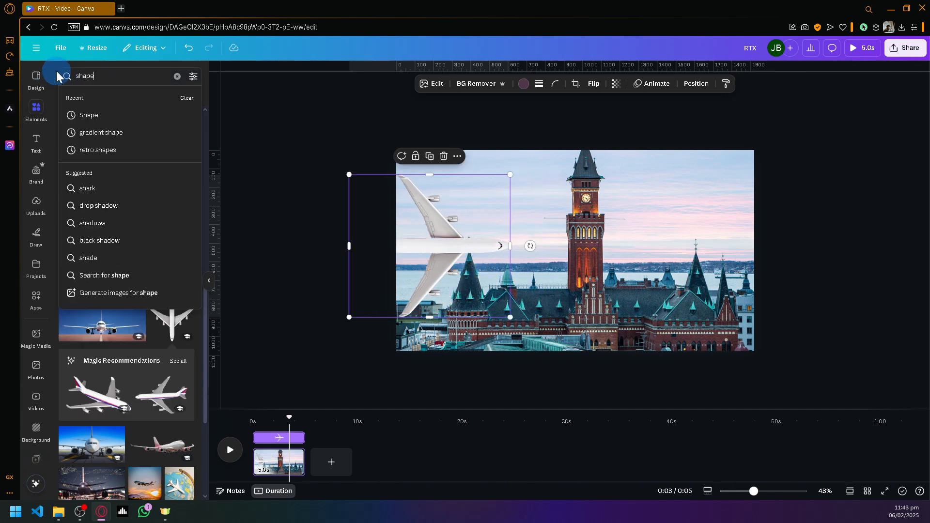
key(Return)
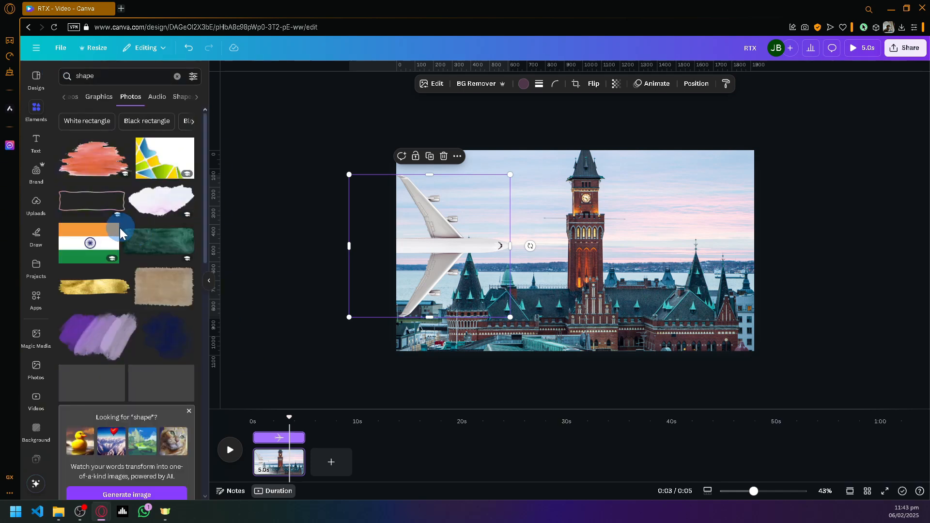
click(65, 98)
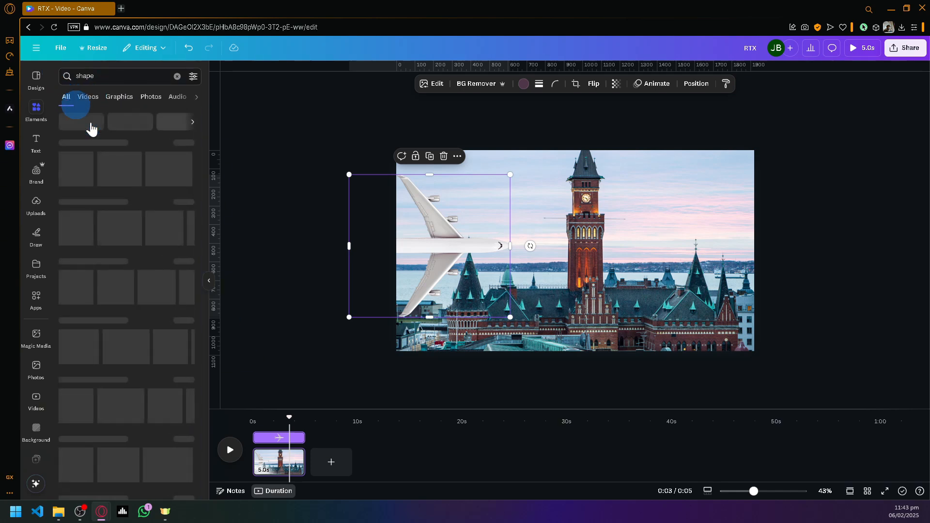
click(77, 177)
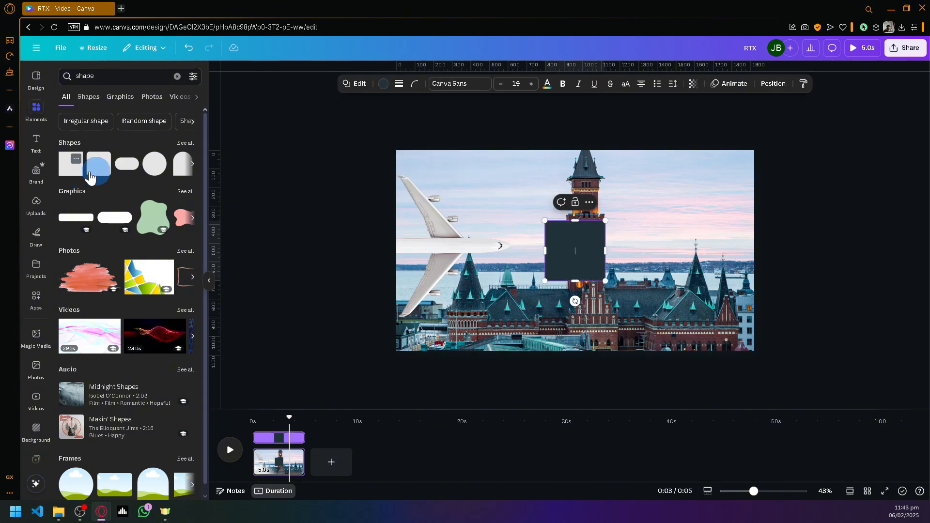
drag(604, 281, 709, 348)
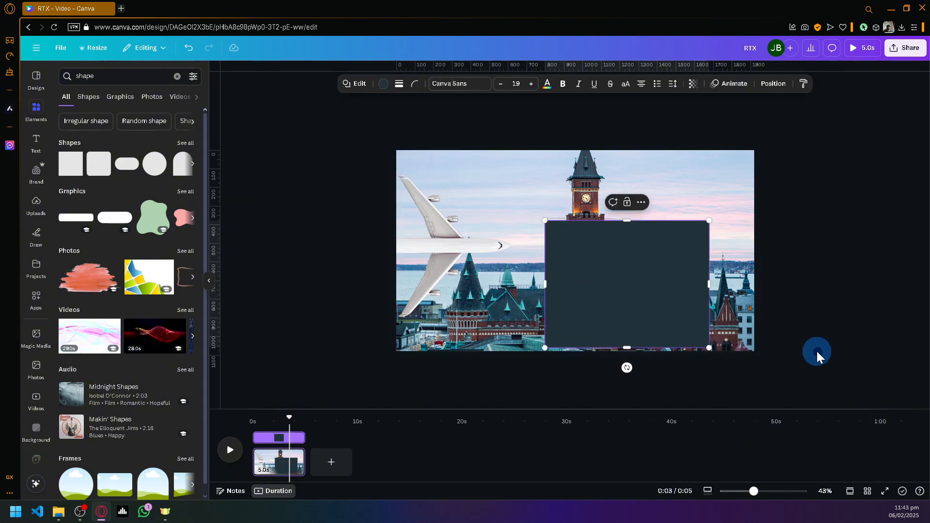
Fill the rectangle with the light orange default solid color.
click(384, 84)
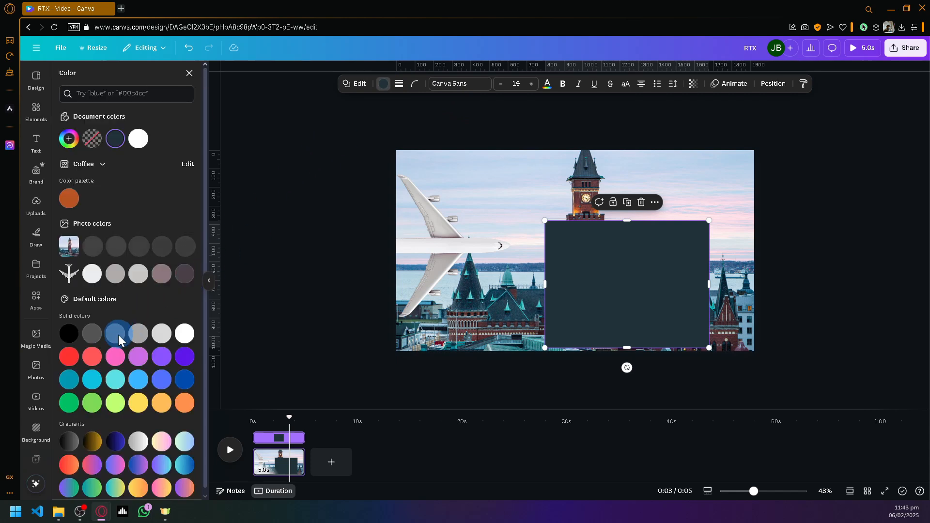
click(115, 358)
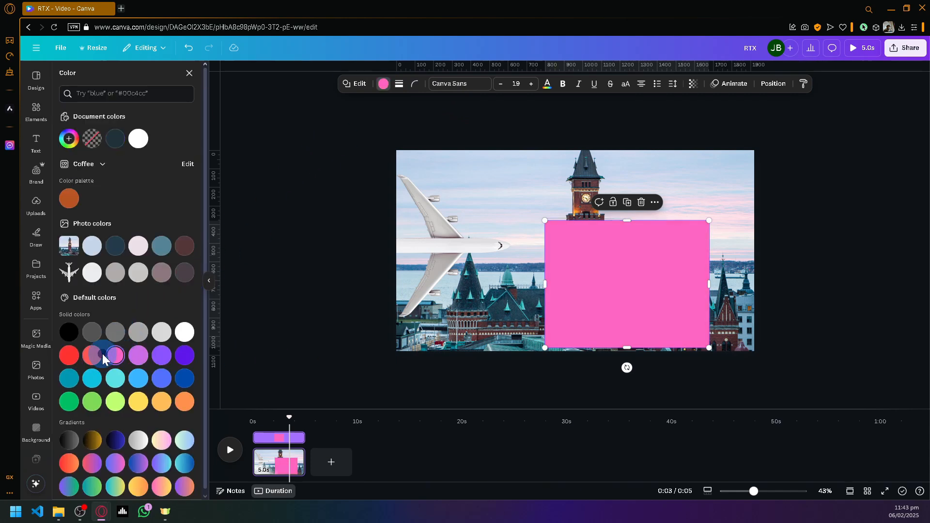
click(161, 402)
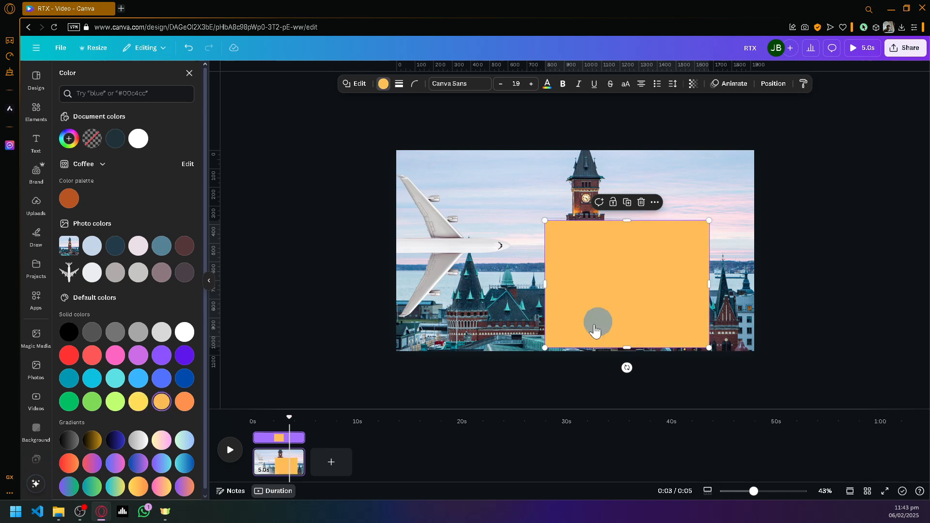
Position the orange rectangle over the plane's nose and stretch it past the page's full height and far beyond its right edge.
drag(596, 318, 512, 213)
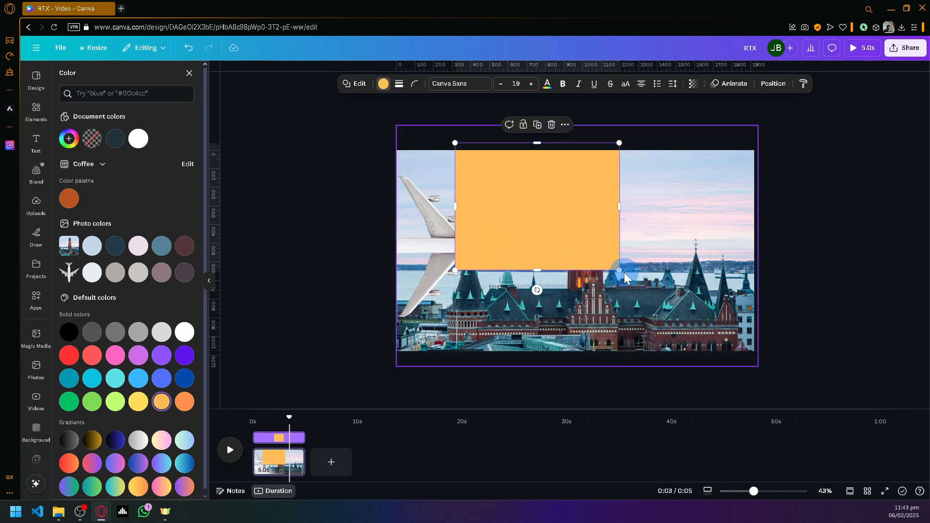
drag(620, 271, 763, 353)
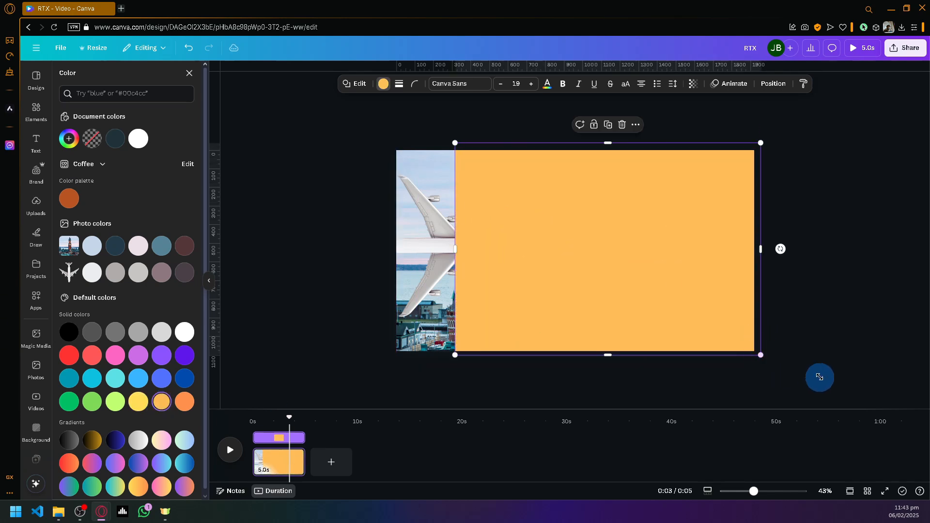
scroll(818, 371, down, 3)
scroll(818, 366, down, 2)
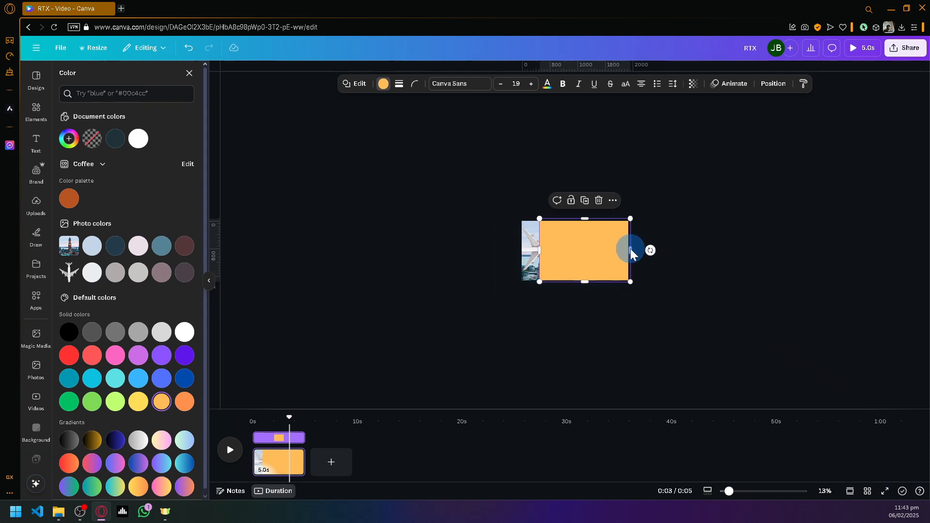
drag(631, 250, 815, 257)
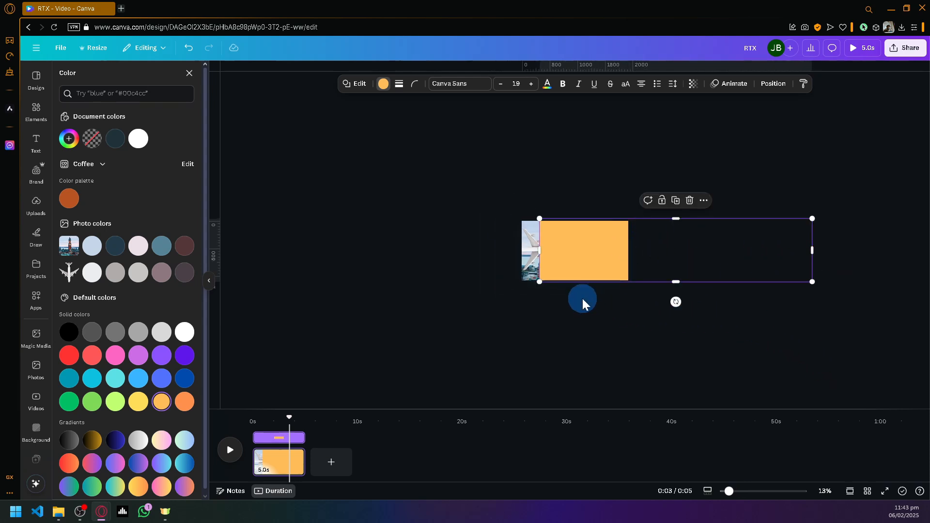
scroll(583, 299, up, 5)
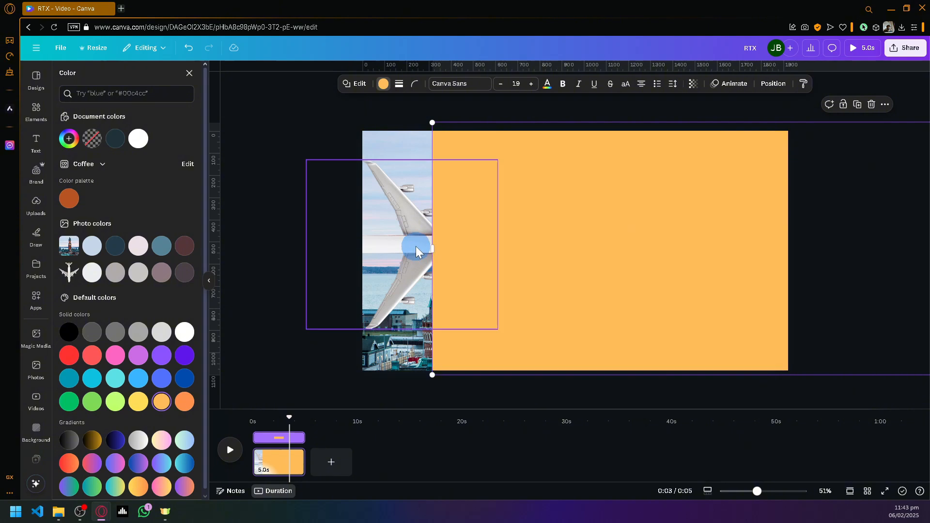
Duplicate the large orange rectangle and shrink the copy to a small square over the page's upper left.
click(416, 247)
click(548, 235)
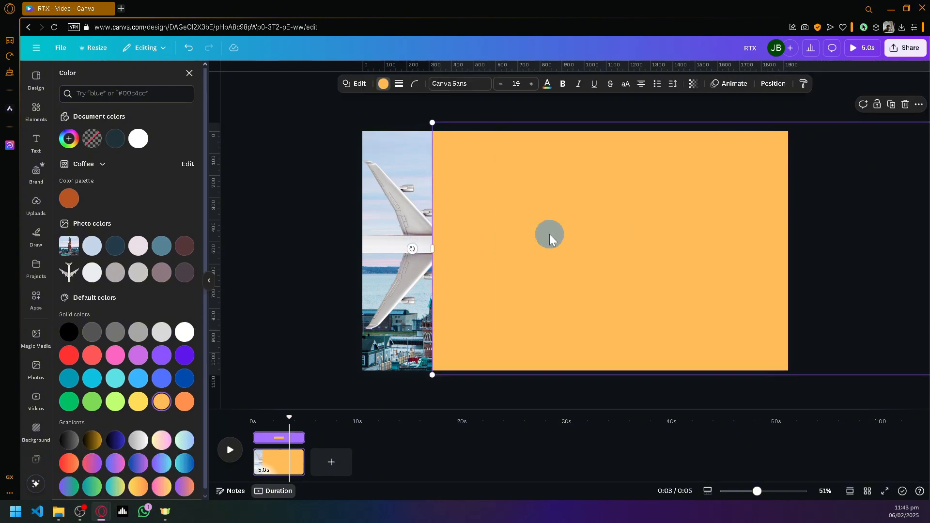
scroll(720, 295, down, 4)
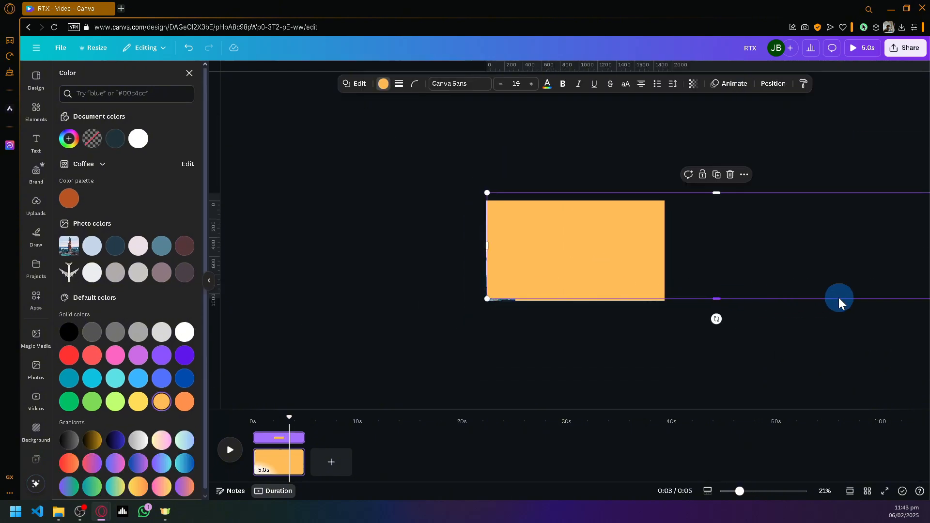
scroll(775, 273, down, 2)
drag(750, 273, 561, 246)
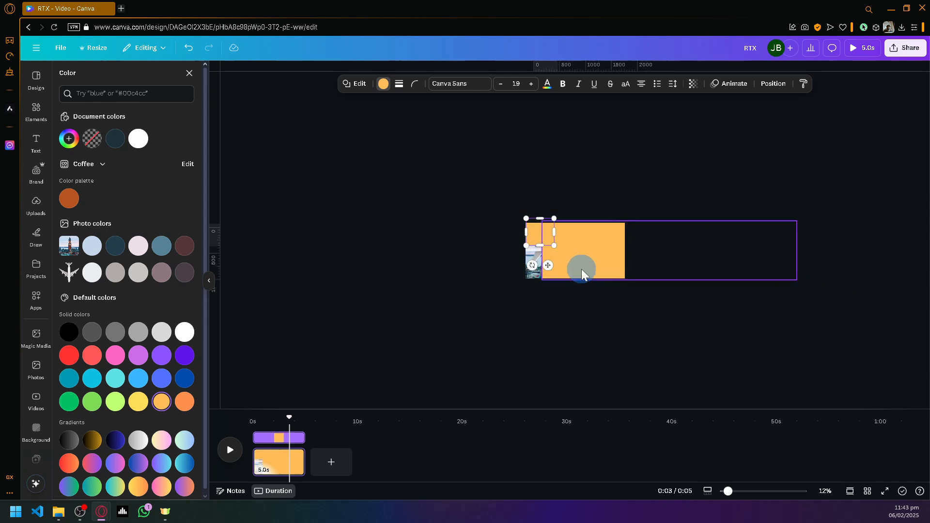
scroll(581, 269, up, 5)
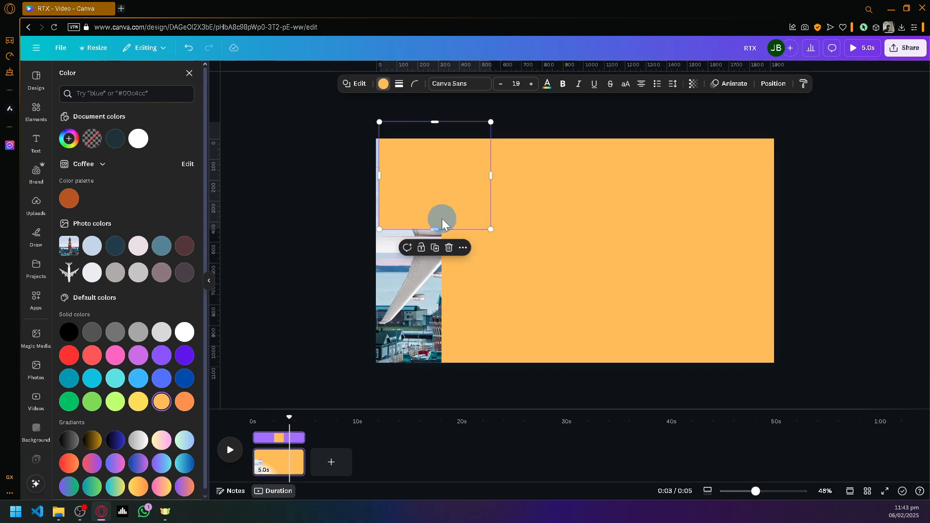
Rotate the small orange square diagonally and place it along the front edge of the plane's upper wing.
drag(442, 213, 520, 205)
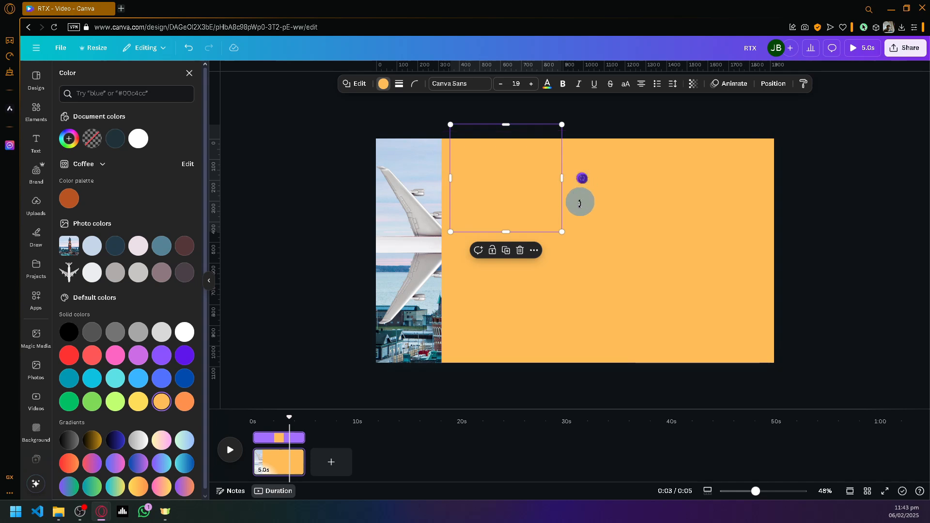
drag(582, 179, 513, 204)
drag(436, 140, 410, 112)
Duplicate the diagonal square, then rotate and position the copy along the front edge of the plane's lower wing.
drag(484, 196, 596, 294)
drag(518, 326, 521, 213)
drag(501, 302, 445, 342)
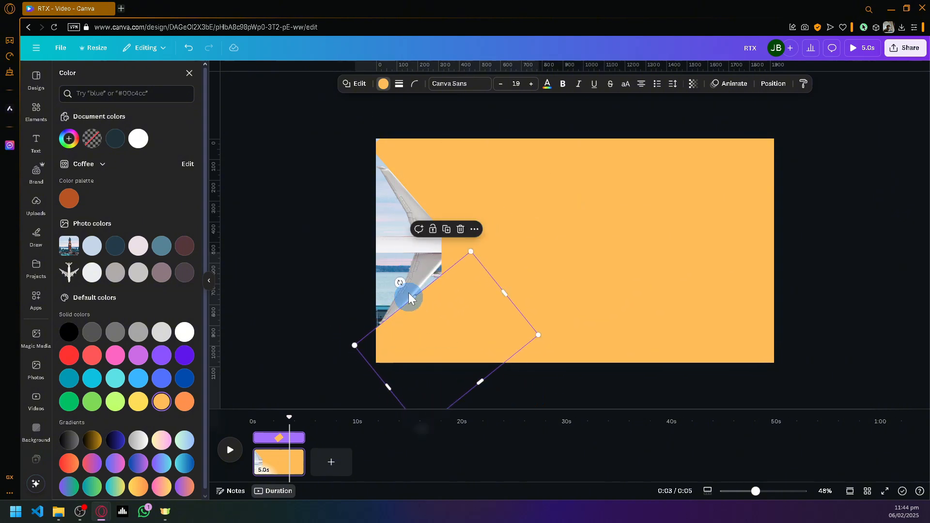
mouse_move(400, 280)
mouse_down()
mouse_move(383, 281)
mouse_move(388, 287)
mouse_up()
drag(488, 329, 483, 329)
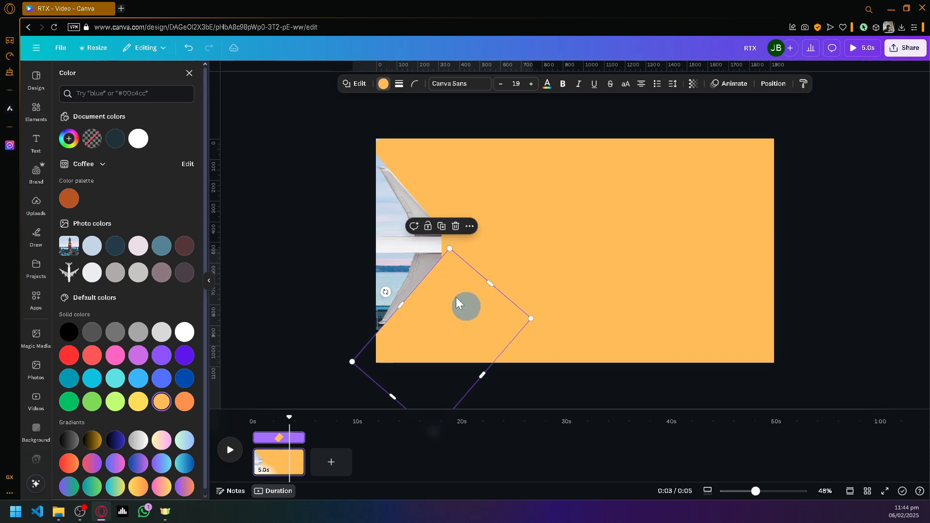
Bring the airplane to the front, above all the orange shapes.
click(394, 243)
right_click(394, 243)
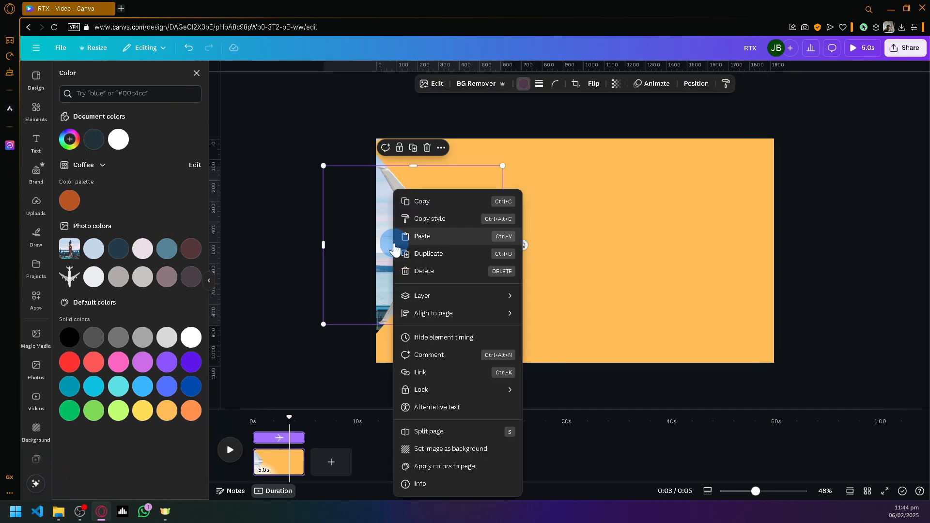
mouse_move(465, 298)
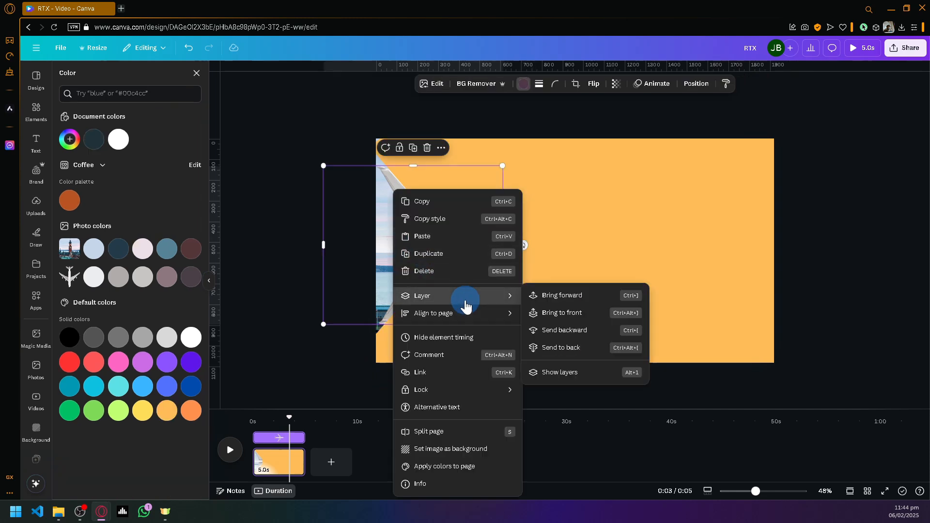
click(575, 322)
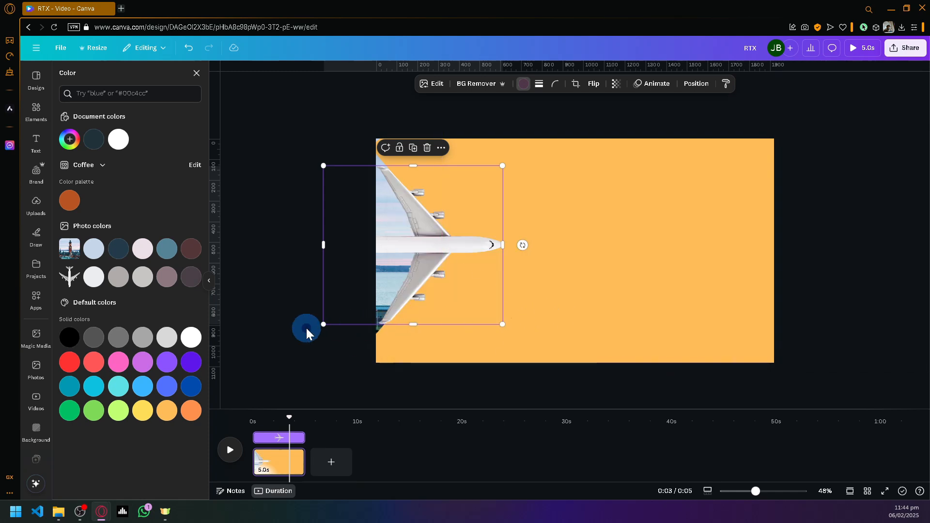
Nudge the airplane slightly down and realign the upper diagonal square with the edge of its wing.
click(306, 327)
click(313, 347)
click(468, 246)
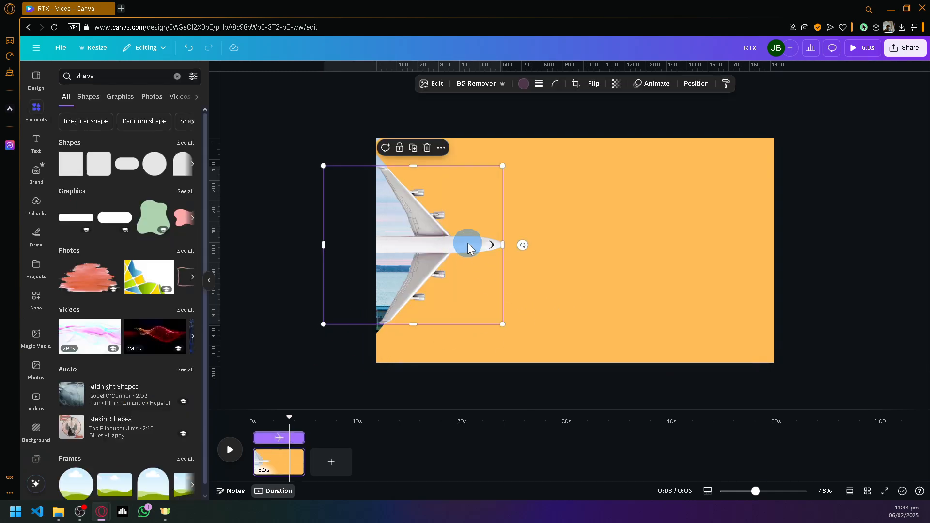
drag(468, 246, 470, 250)
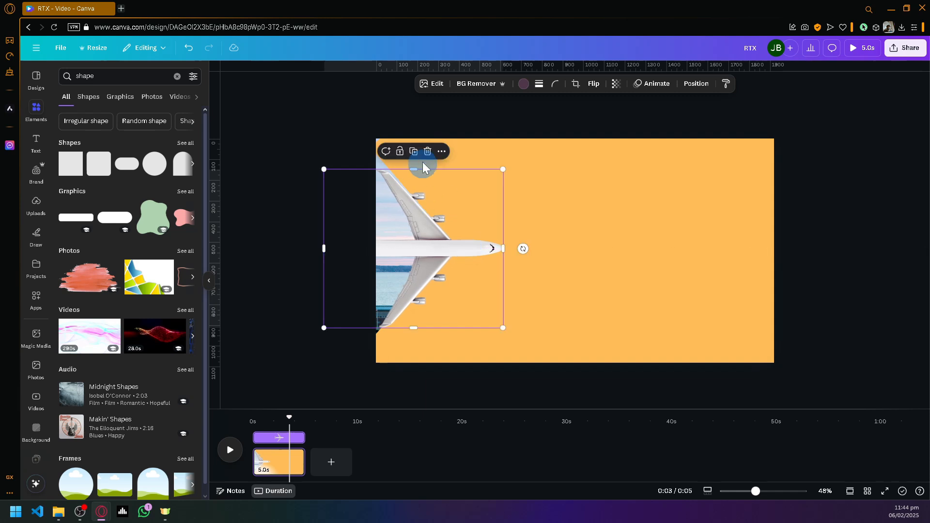
click(423, 166)
drag(432, 165, 428, 165)
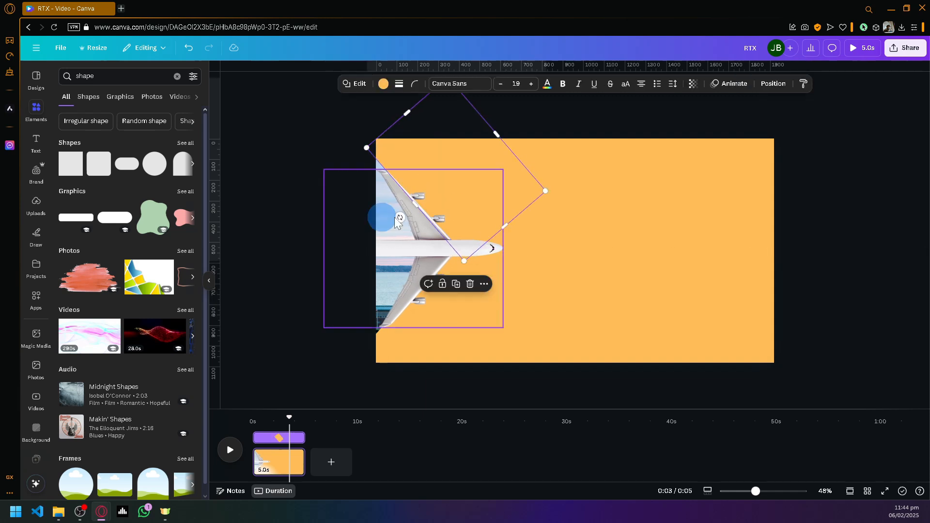
Group the airplane with the orange rectangle and both diagonal squares, and shift the group left until orange fills the page.
click(304, 228)
click(477, 259)
shift+click(443, 161)
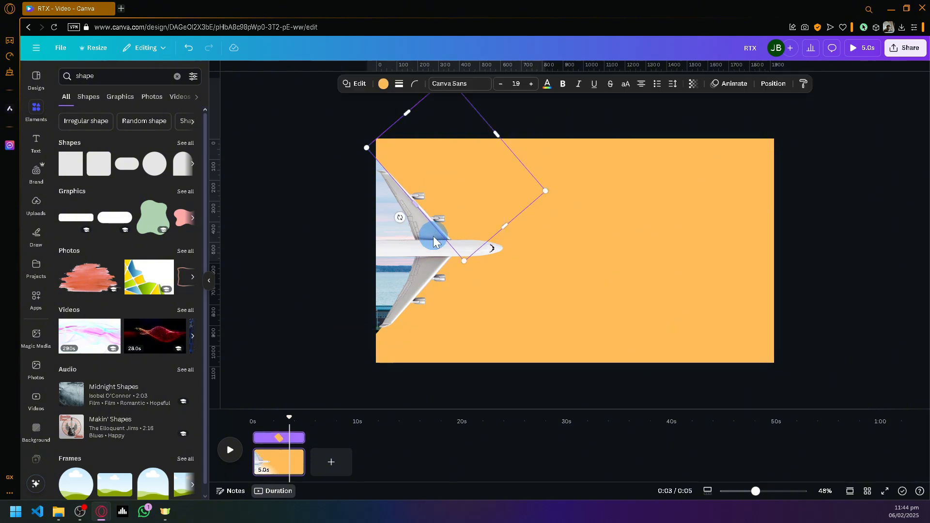
shift+click(457, 341)
shift+click(586, 301)
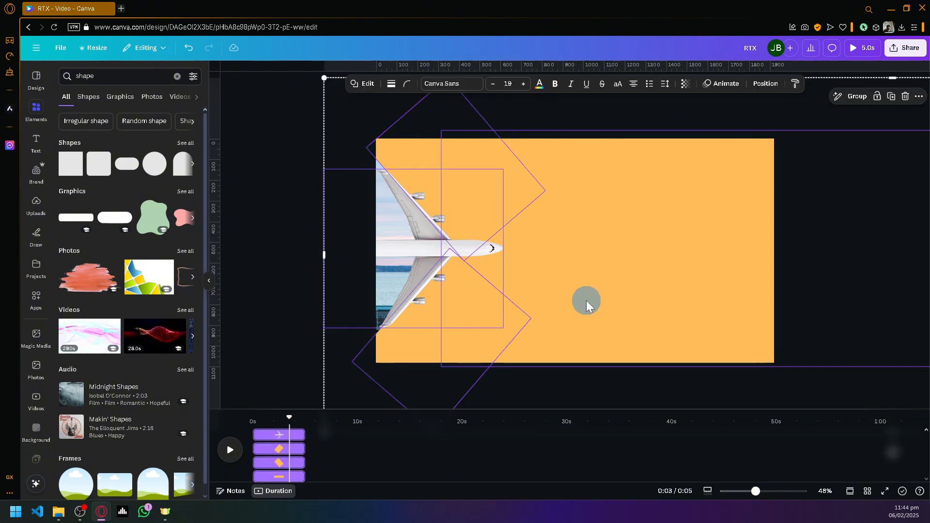
right_click(587, 300)
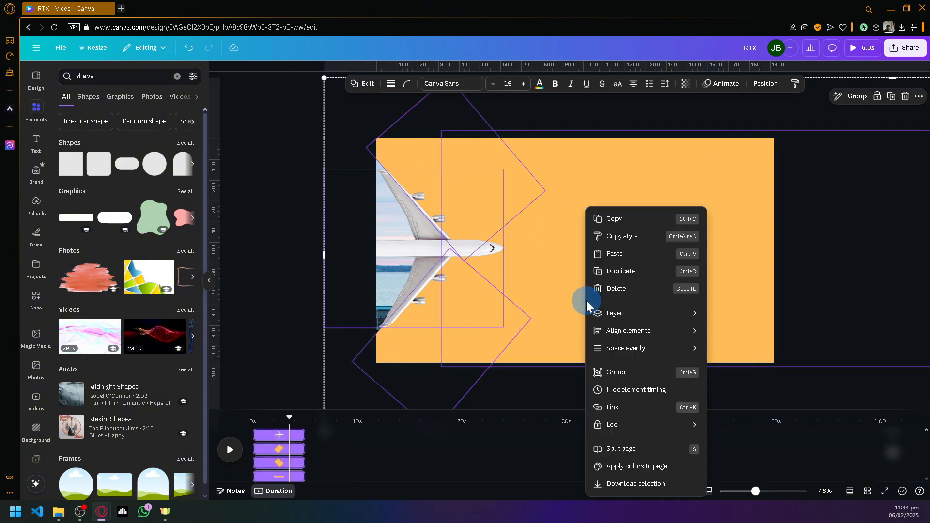
click(629, 376)
drag(654, 300, 513, 313)
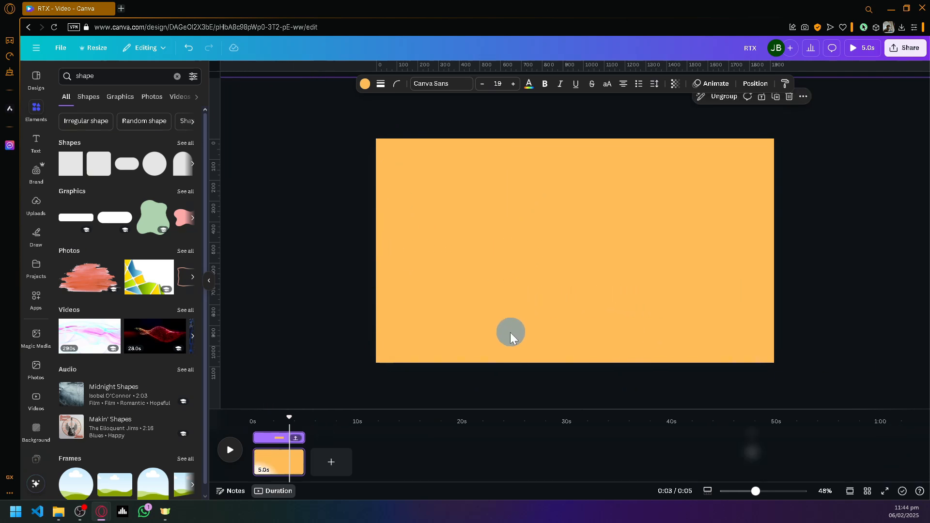
Duplicate the page and return to the first page.
right_click(268, 479)
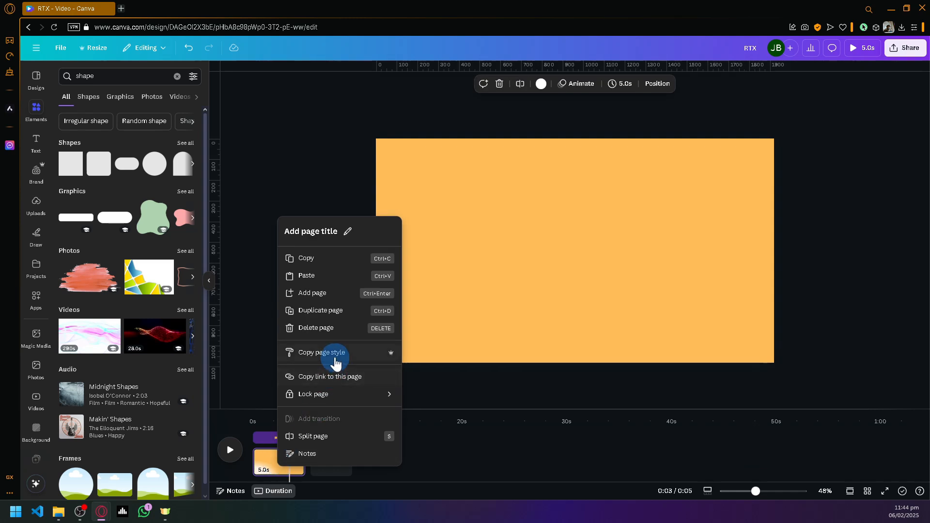
click(338, 315)
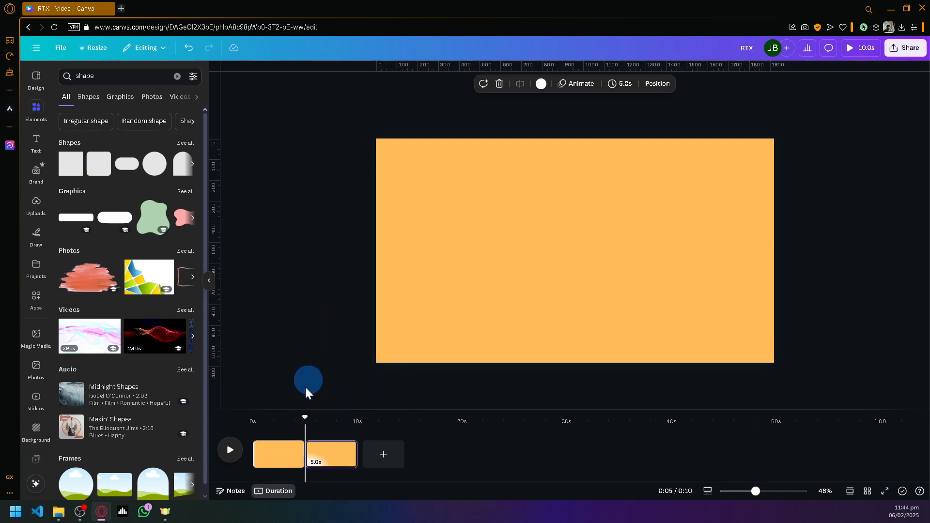
click(283, 453)
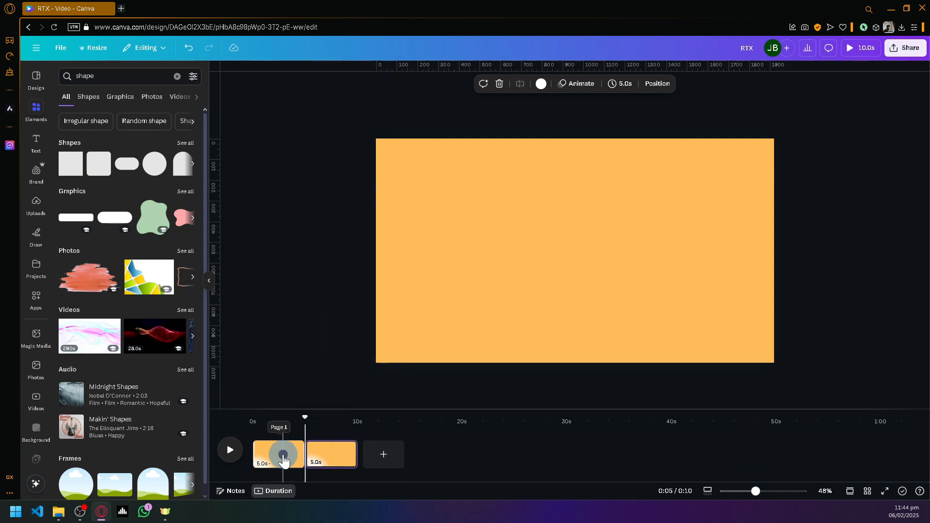
Find the "Fresh content" font combination among the text designs and add it to the first page.
click(38, 144)
click(176, 218)
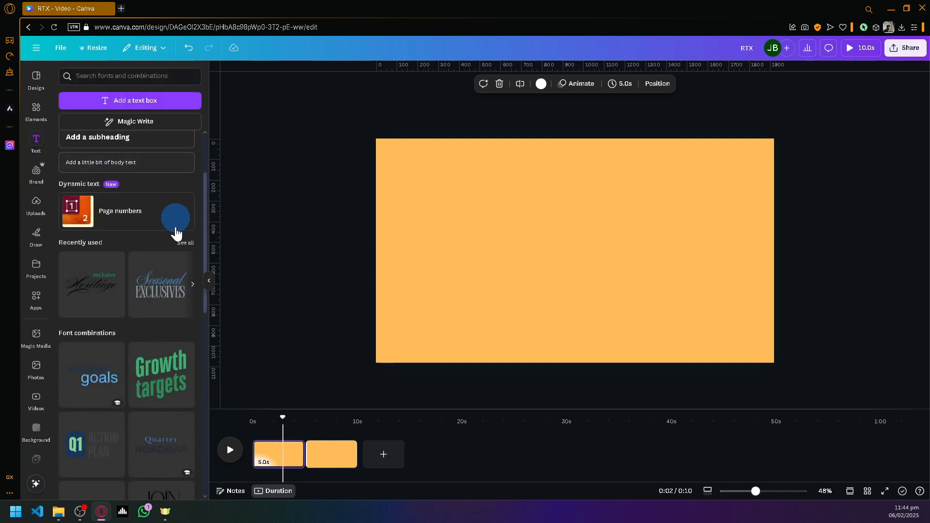
scroll(121, 333, down, 3)
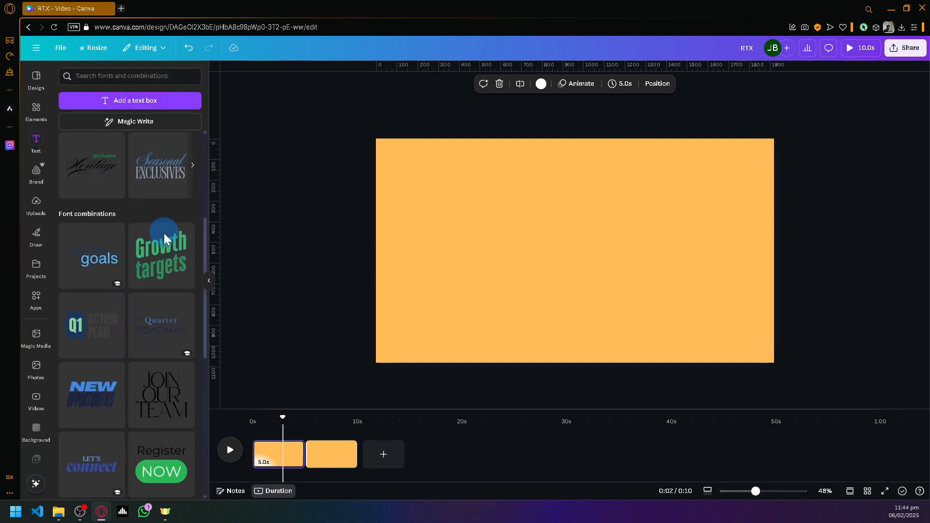
scroll(166, 354, down, 9)
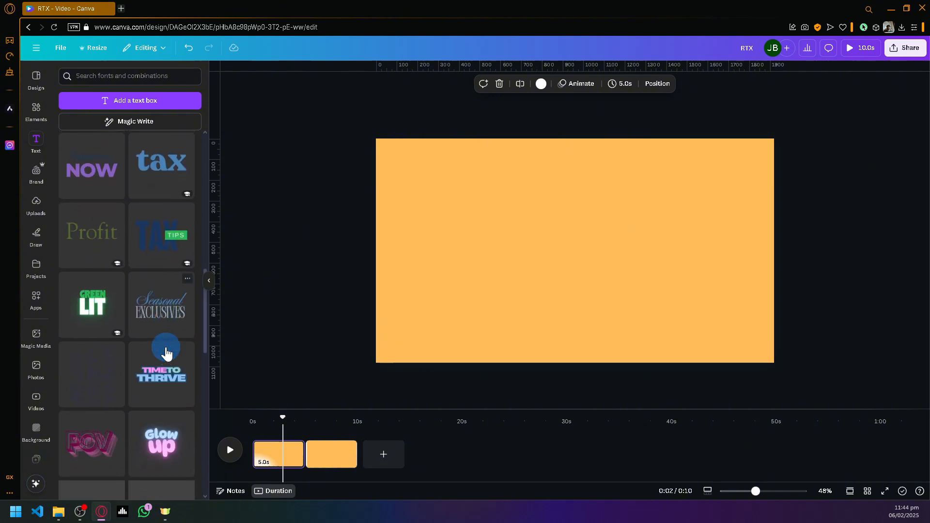
scroll(166, 354, down, 5)
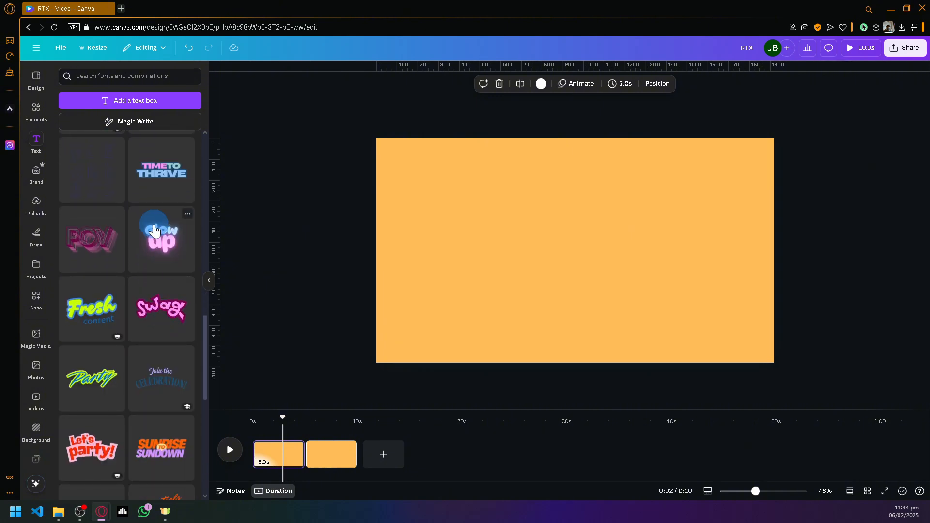
scroll(155, 232, up, 2)
scroll(115, 364, down, 1)
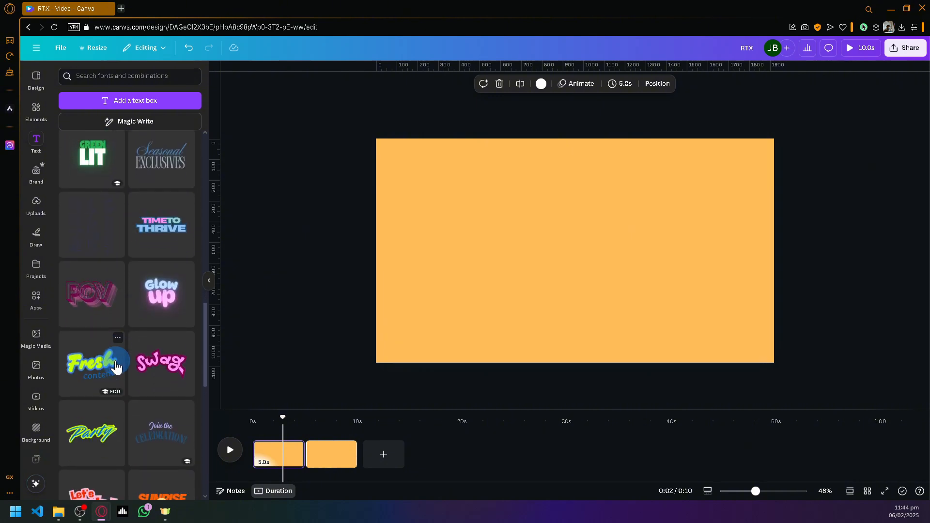
scroll(116, 367, down, 1)
click(101, 354)
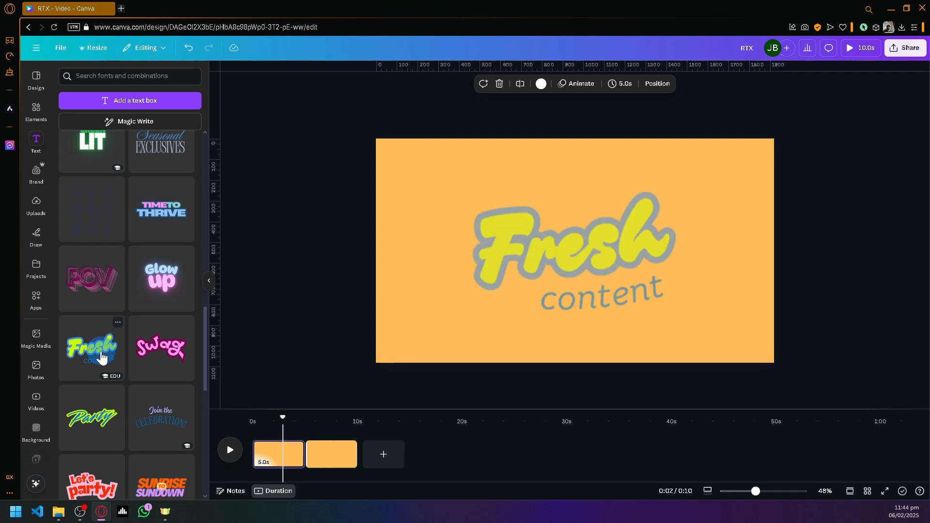
Replace the headline word "Fresh" with "Sweden".
double_click(542, 248)
text(Sweden)
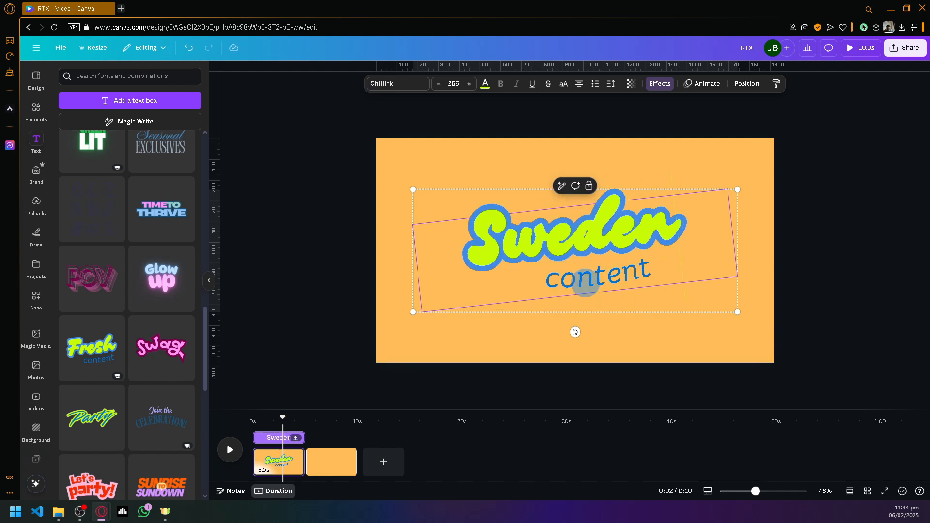
double_click(587, 284)
click(624, 360)
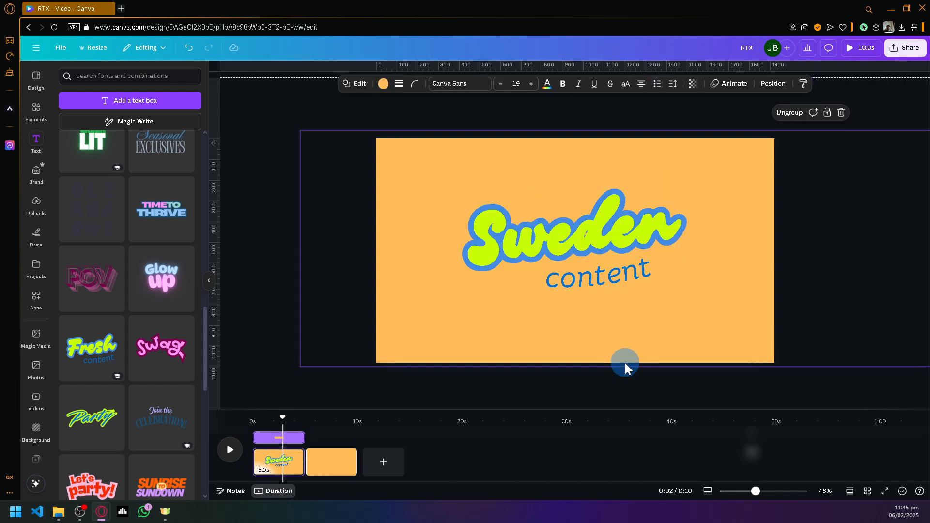
Replace the subtitle "content" with "Travel Destination" and leave that subtitle selected.
double_click(605, 286)
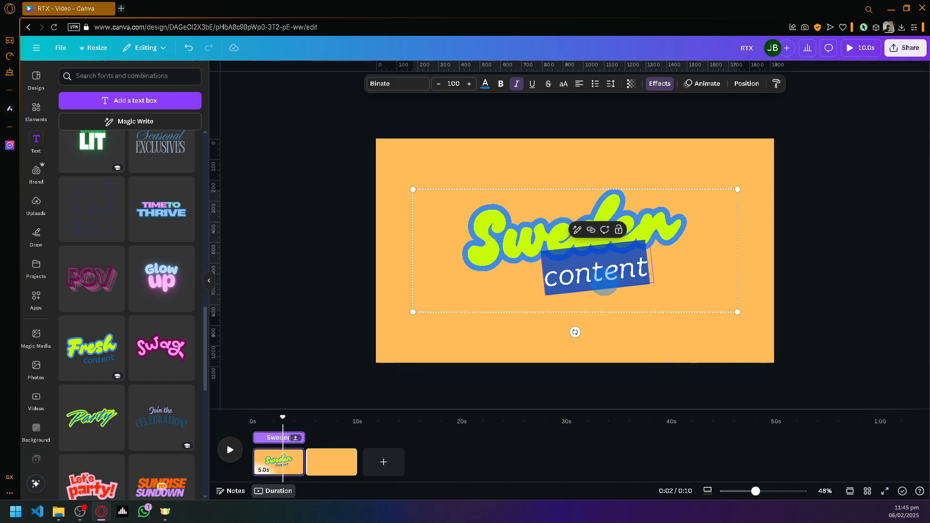
text(R)
key(BackSpace)
text(T)
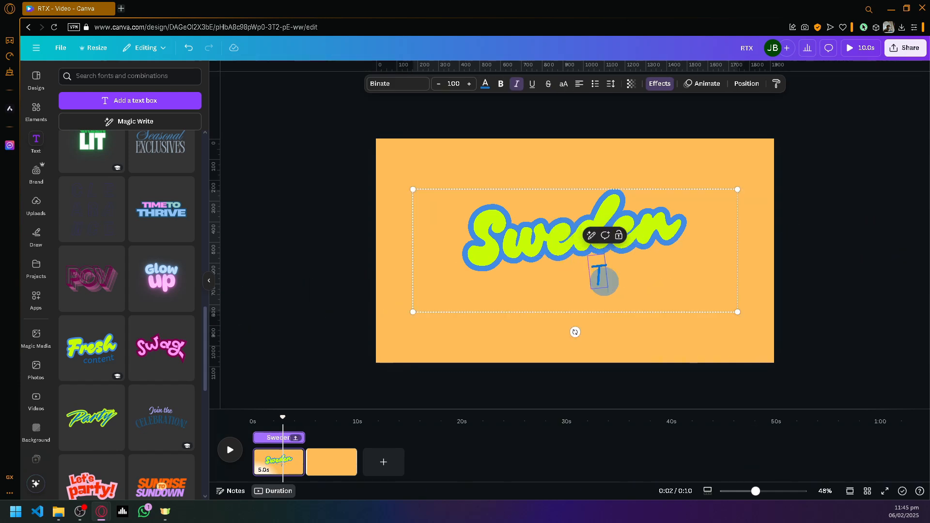
text(ravel des)
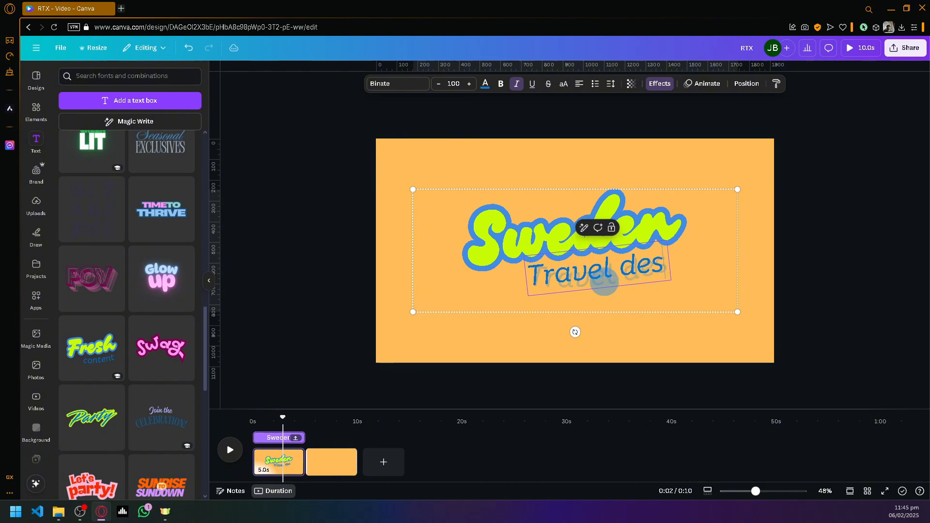
key(BackSpace)
key(BackSpace)
key(BackSpace)
key(BackSpace)
text(Desi)
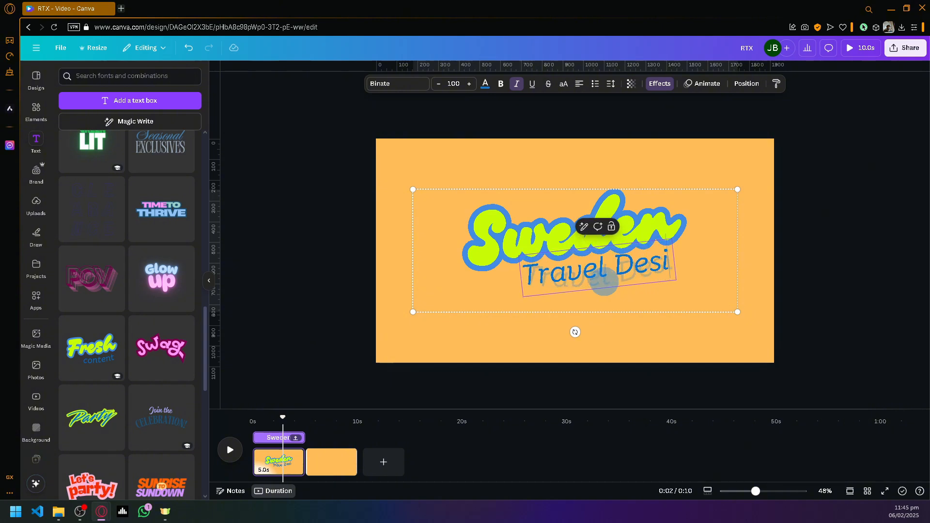
key(BackSpace)
text(tination)
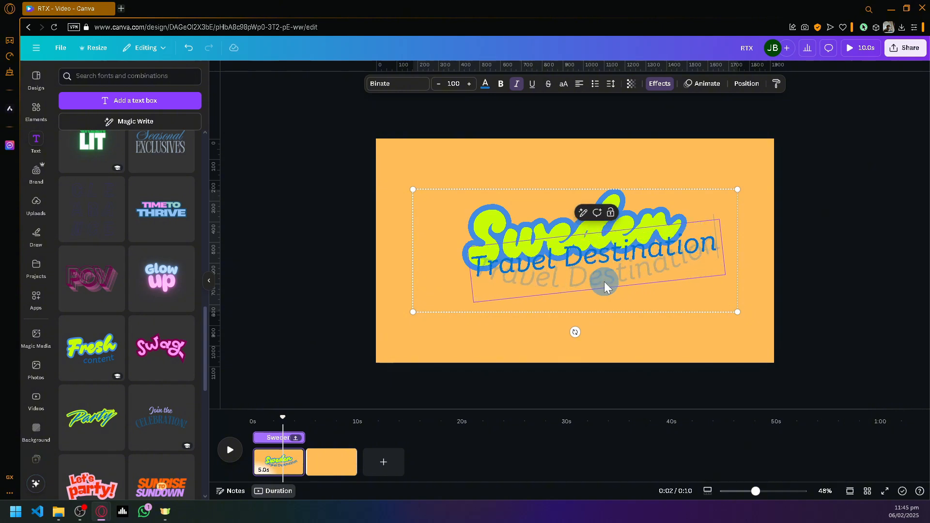
click(789, 261)
click(818, 269)
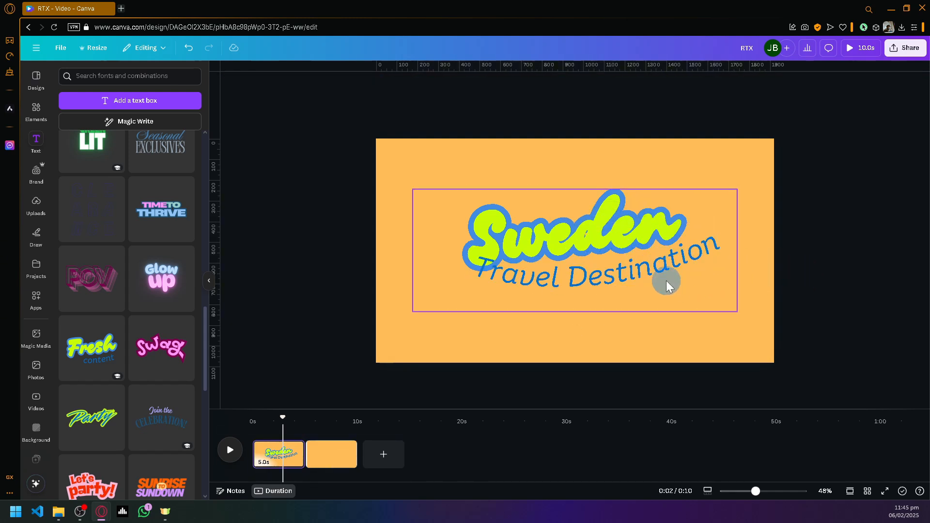
click(495, 268)
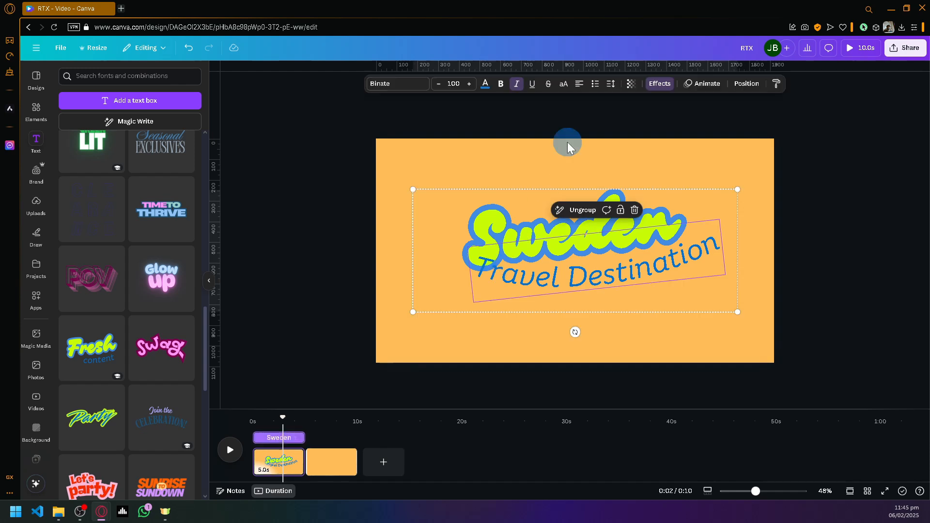
click(717, 93)
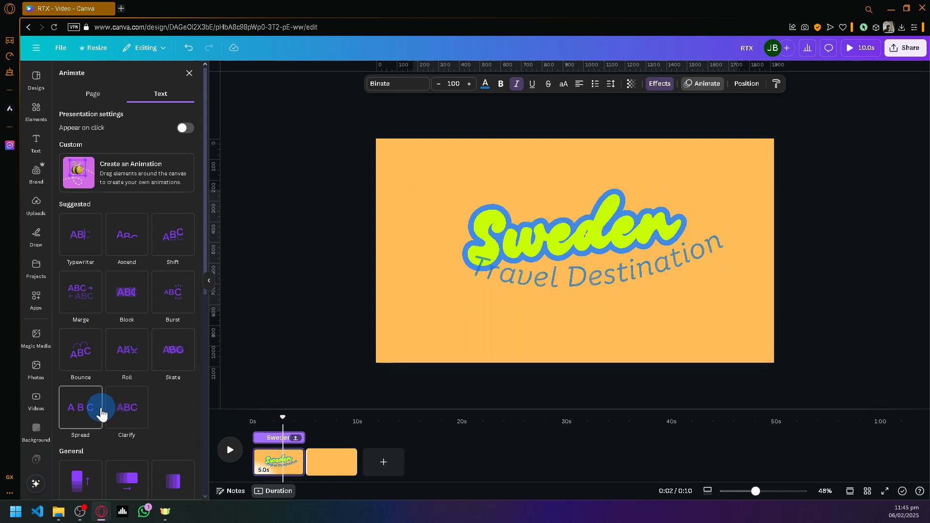
click(528, 225)
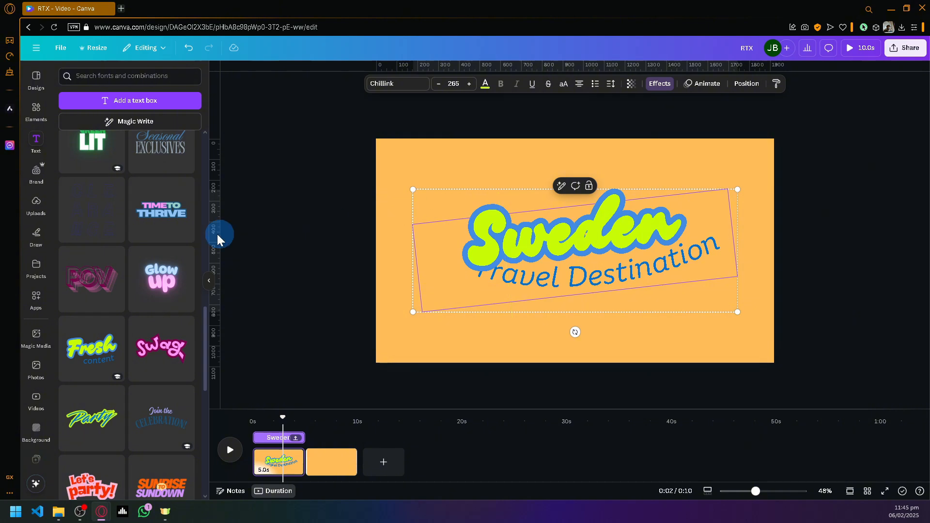
click(324, 219)
Apply the Block animation to the "Sweden" headline on exit only and deselect the text.
click(545, 216)
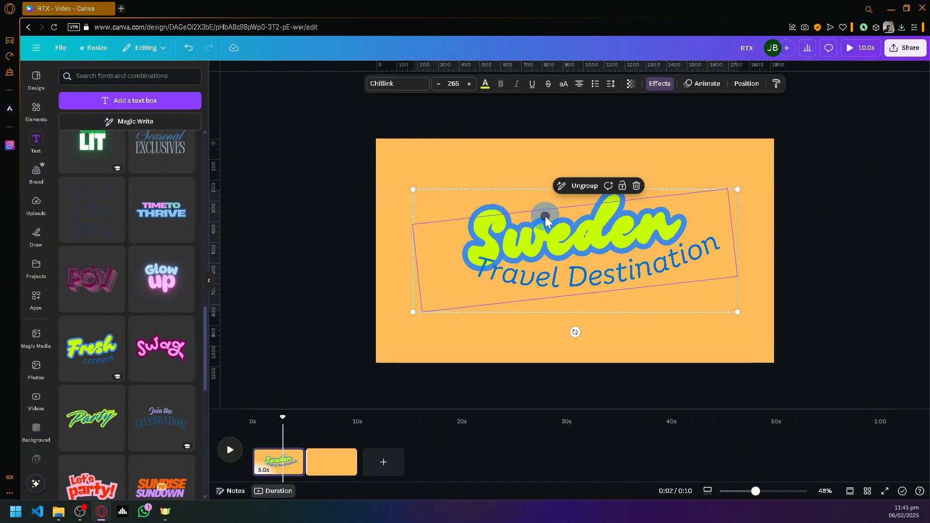
click(515, 196)
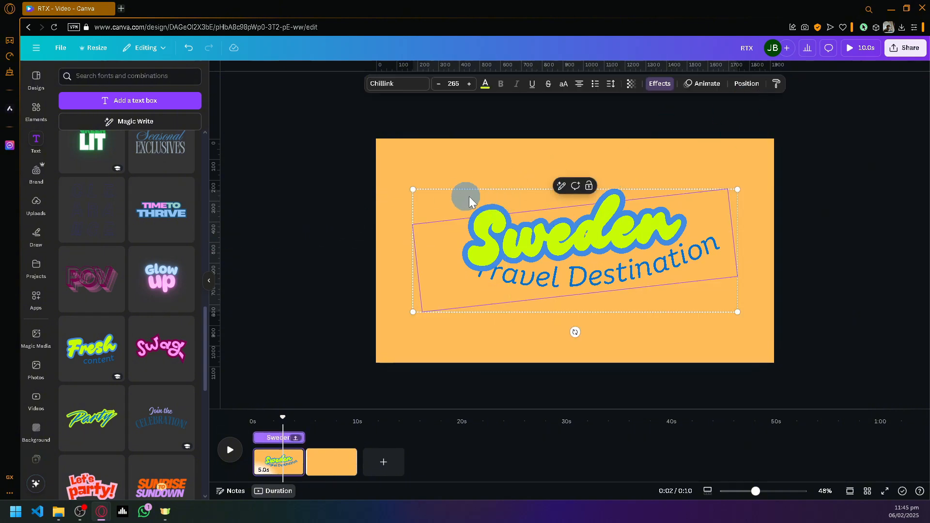
click(705, 95)
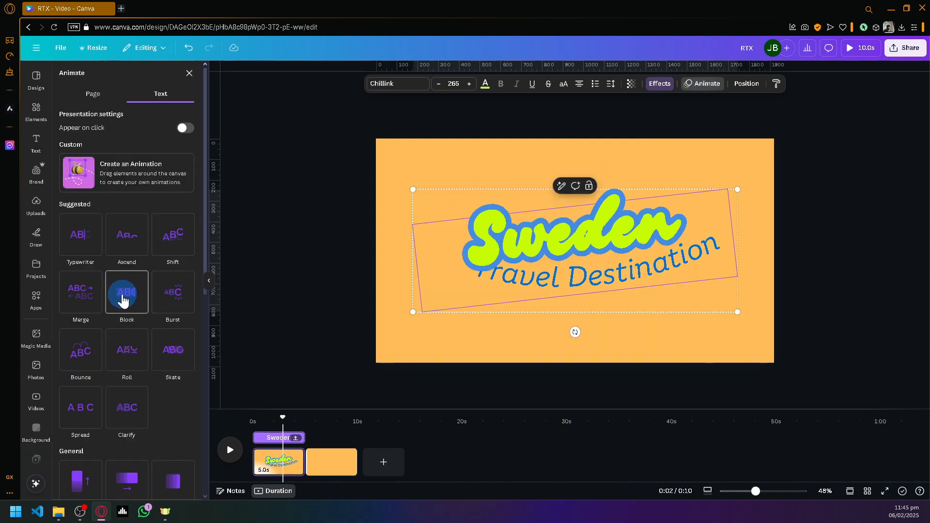
click(122, 295)
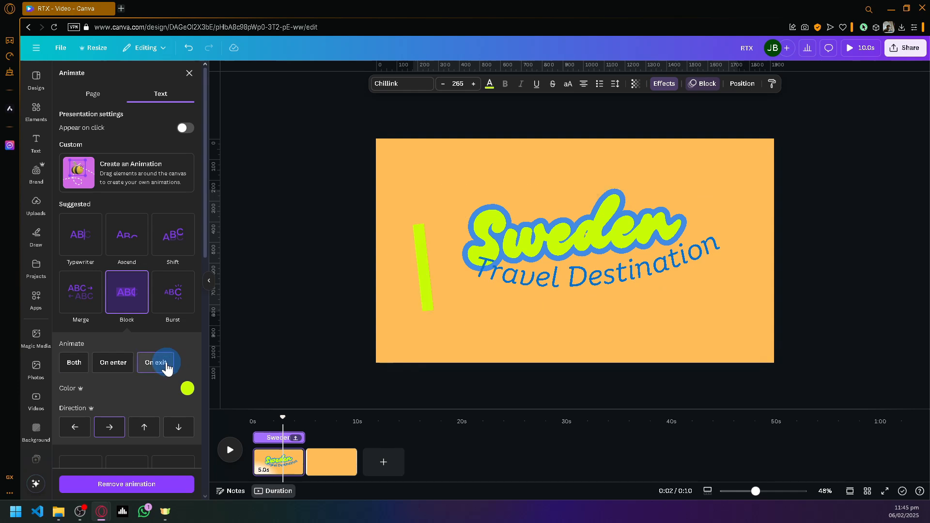
click(552, 296)
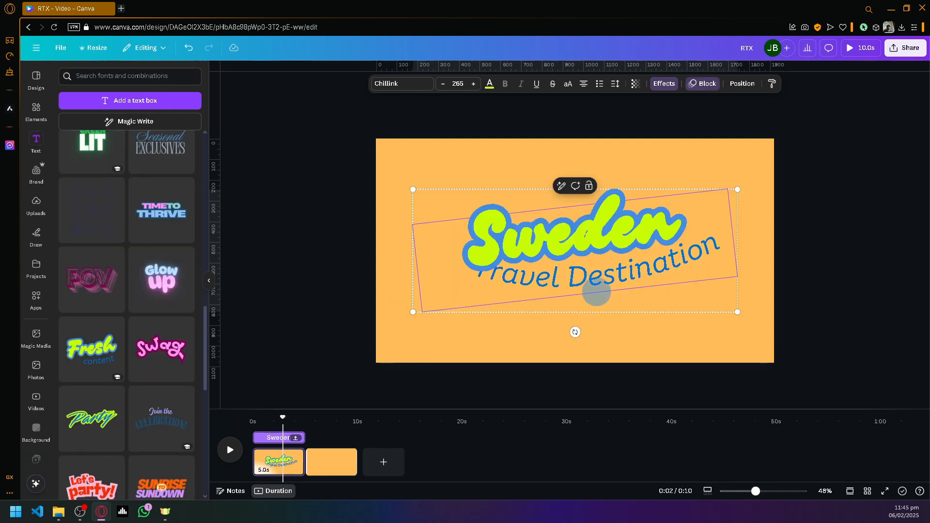
click(820, 291)
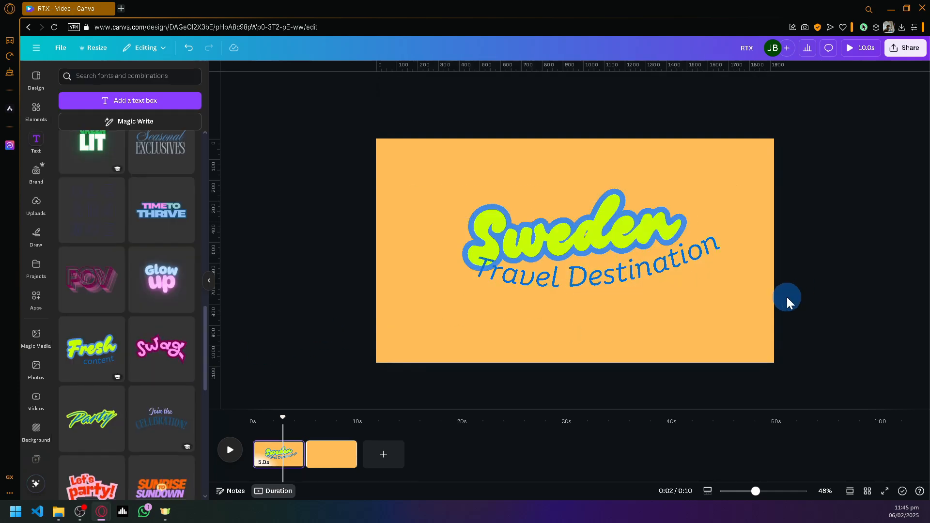
Apply the Block animation to the "Travel Destination" subtitle, playing on exit only.
click(676, 265)
click(703, 86)
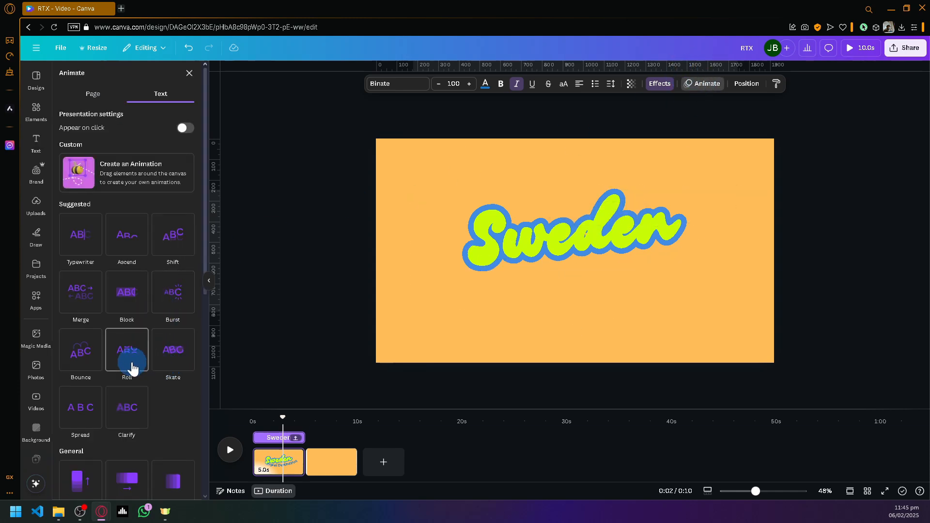
click(115, 296)
click(154, 363)
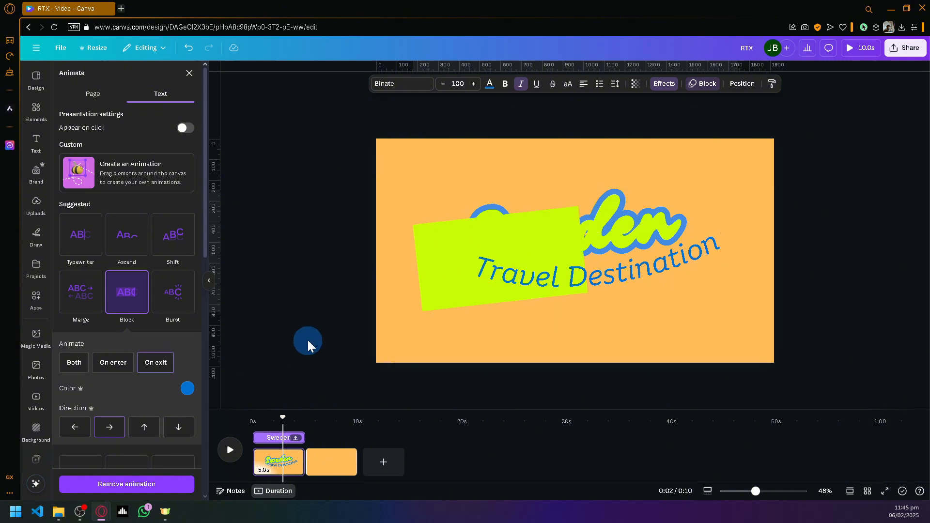
click(311, 338)
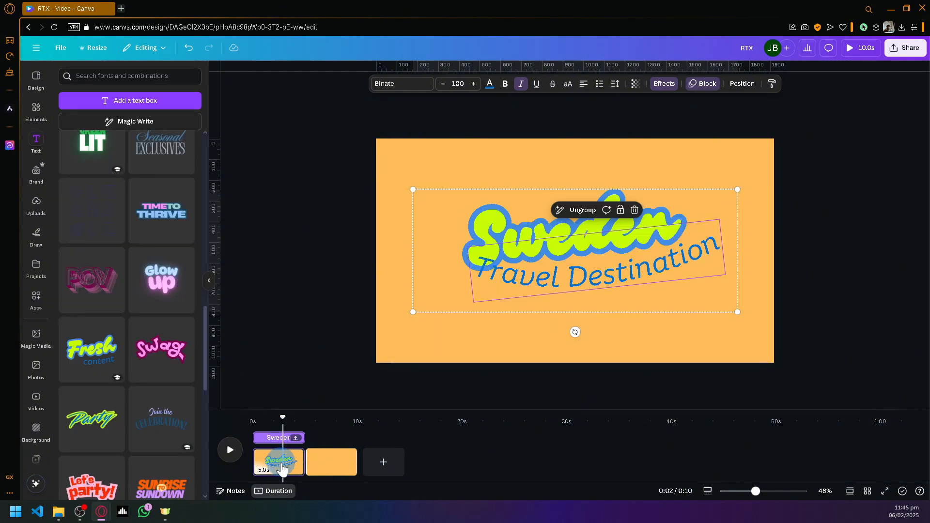
Shorten the first page to 2.3 seconds, and on the second page move the airplane-and-shapes group rightward until it uncovers the Sweden photo.
drag(304, 461, 271, 463)
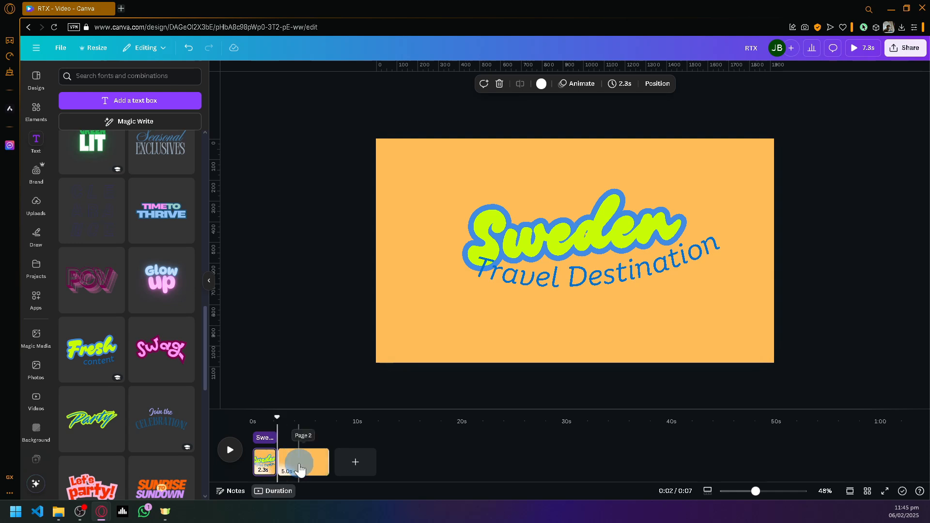
click(299, 463)
click(522, 286)
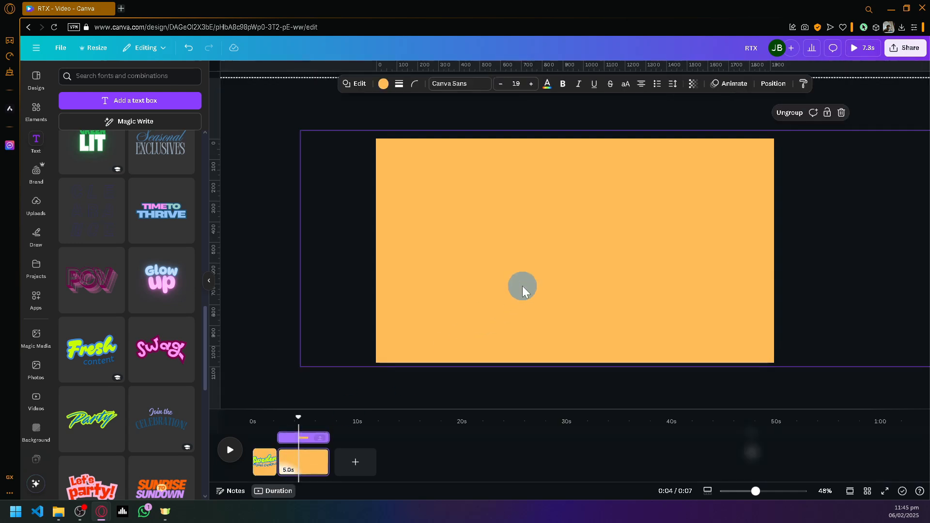
drag(464, 295, 842, 294)
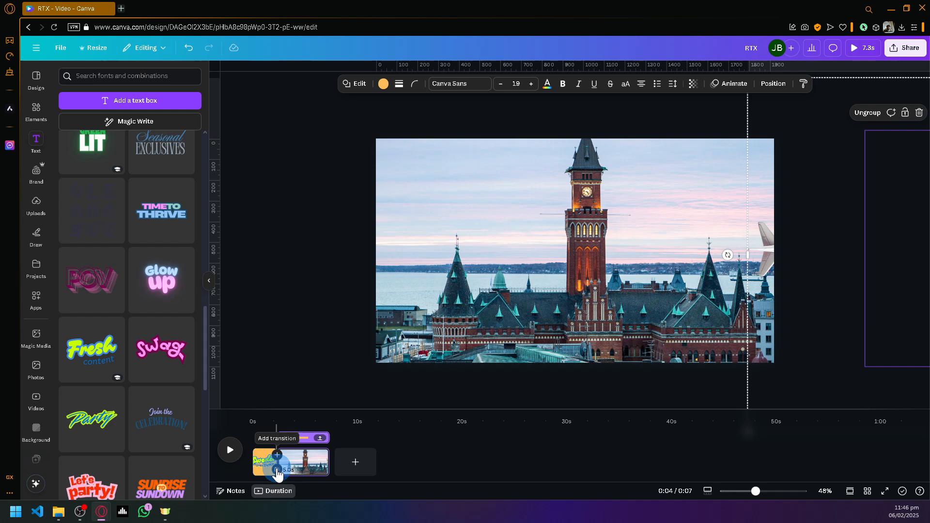
Add a Match & Move transition lasting 1.1 seconds between the two pages and preview the video.
click(277, 470)
click(84, 257)
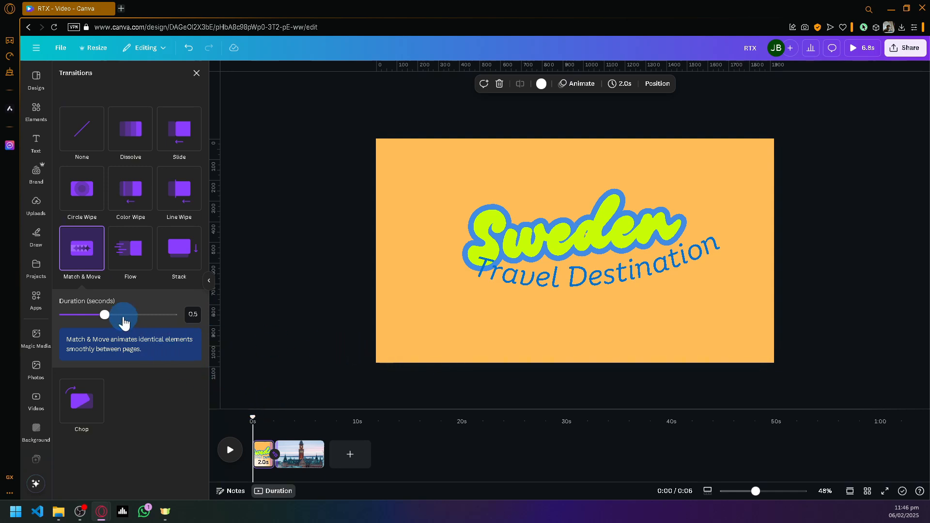
drag(104, 315, 183, 328)
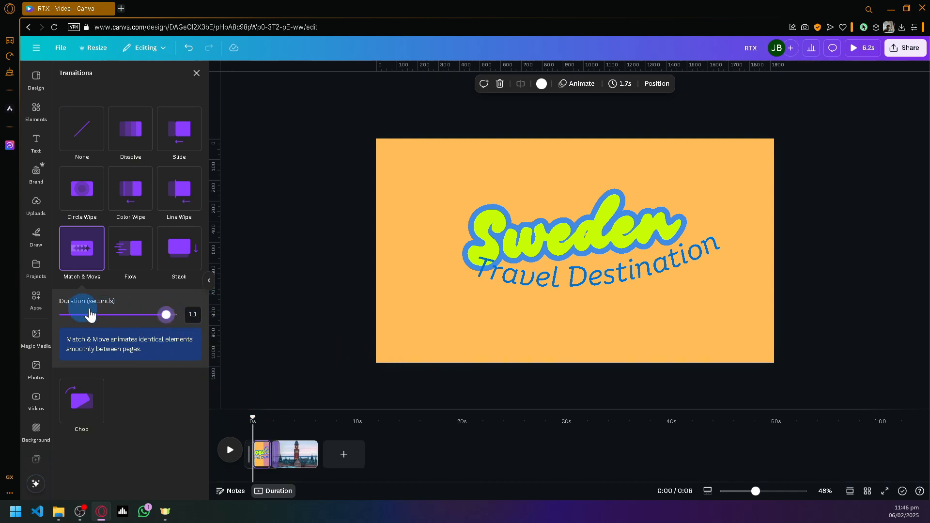
click(232, 455)
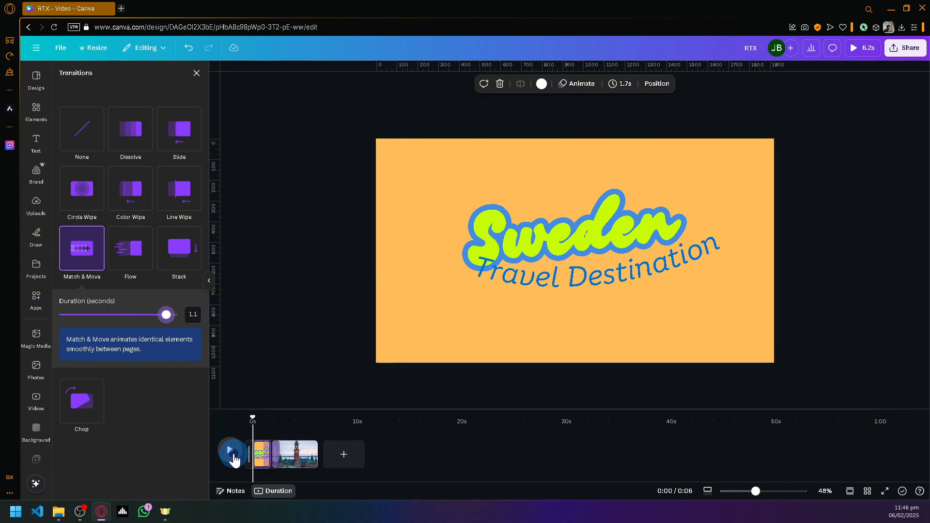
click(232, 455)
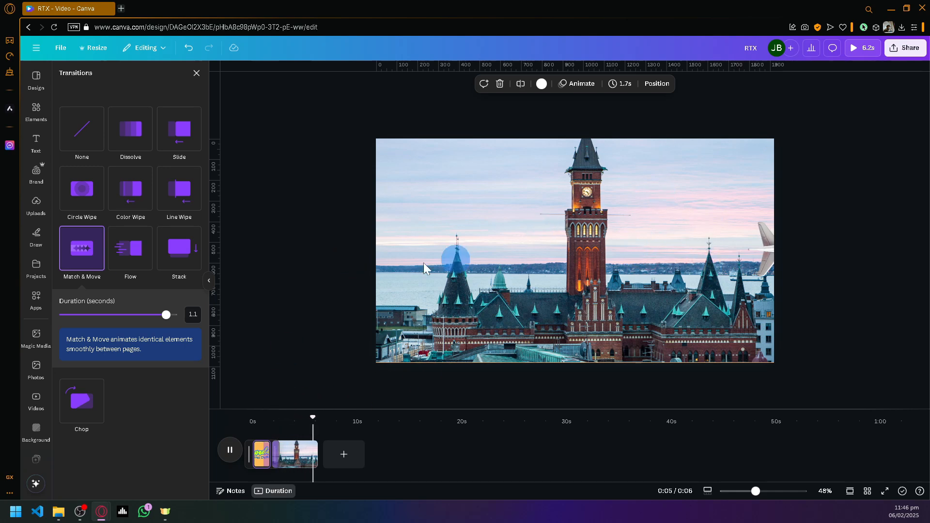
Try a Match & Move duration of 0.1 seconds and preview the video from the start.
click(67, 315)
click(259, 419)
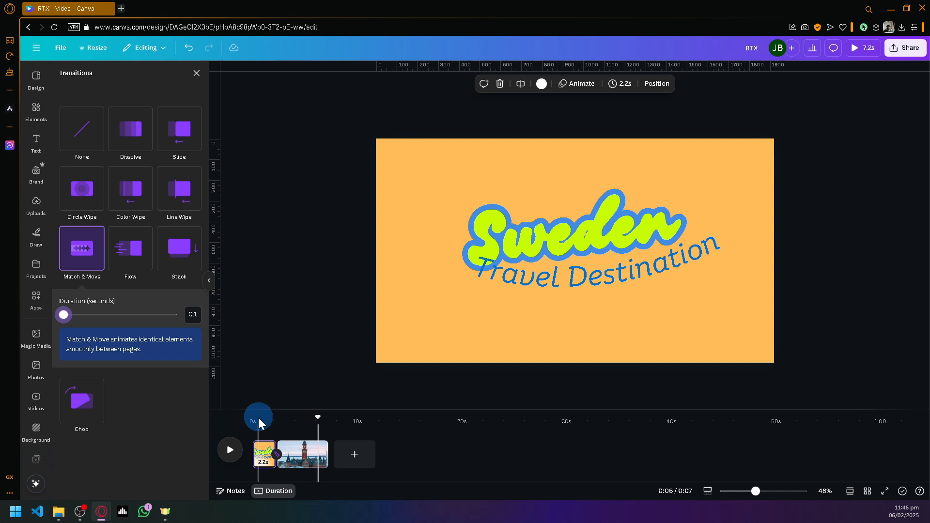
click(243, 450)
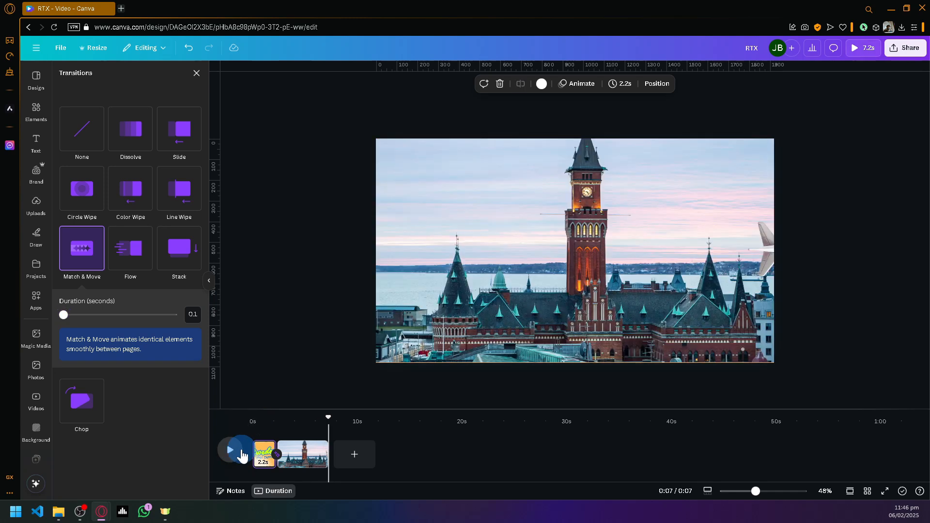
Preview the video with a 0.2-second Match & Move duration and return the duration to 1.1 seconds.
click(73, 315)
click(255, 422)
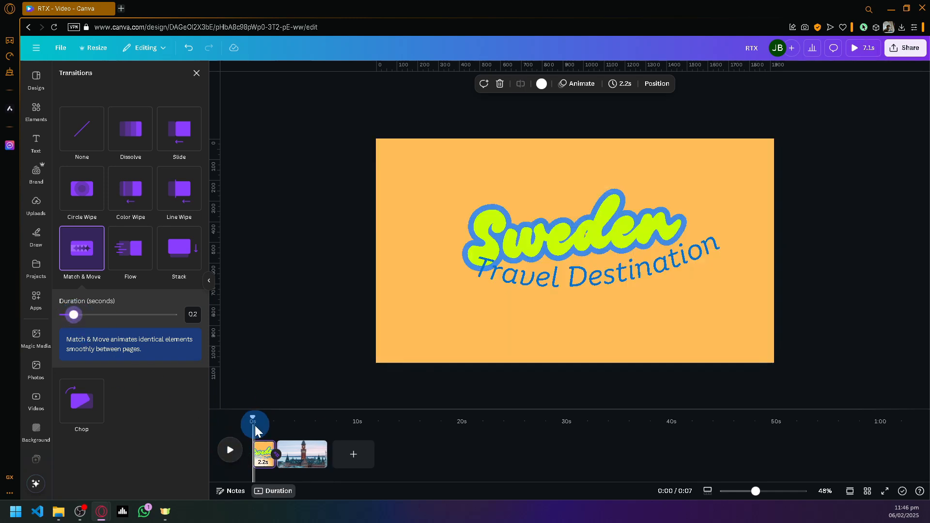
click(230, 451)
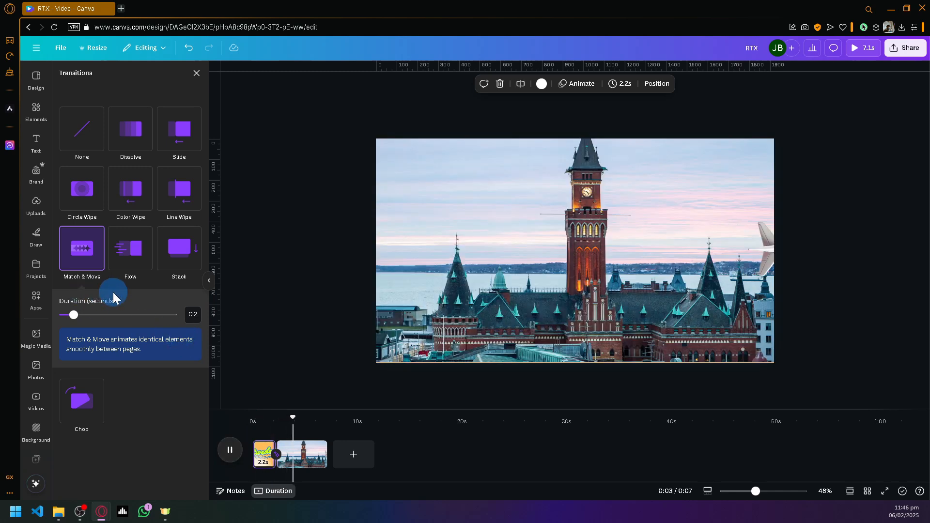
click(164, 316)
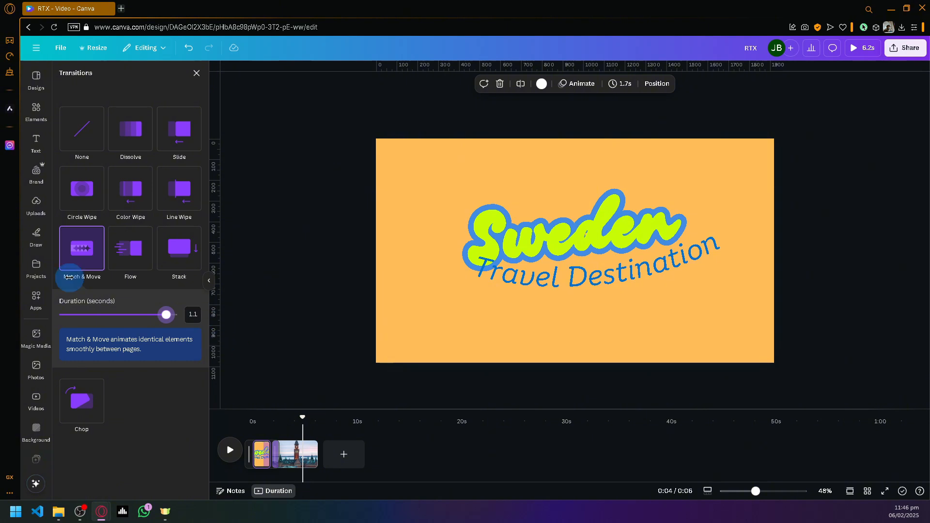